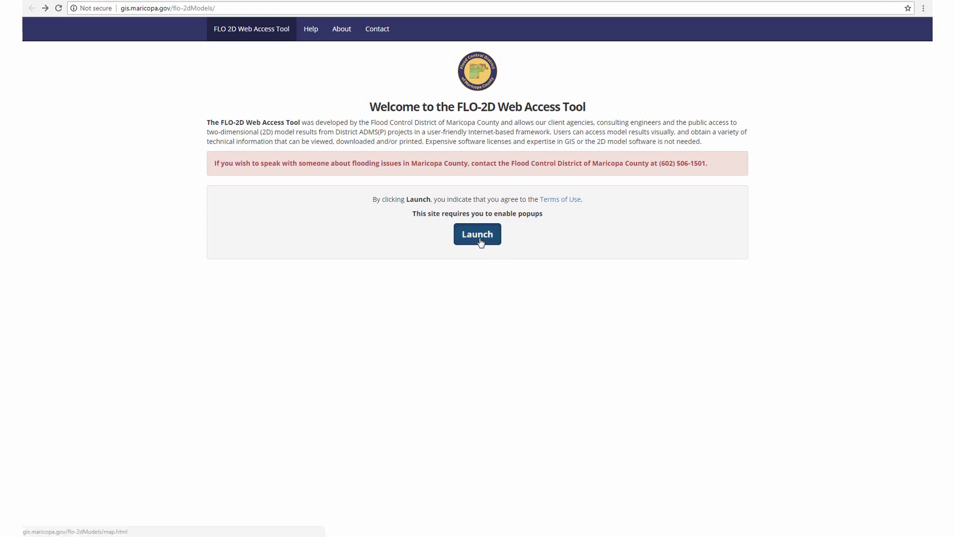
# - Accept the terms and launch the FLO-2D Map with its Maricopa County study outlines and study list
pyautogui.click(479, 238)
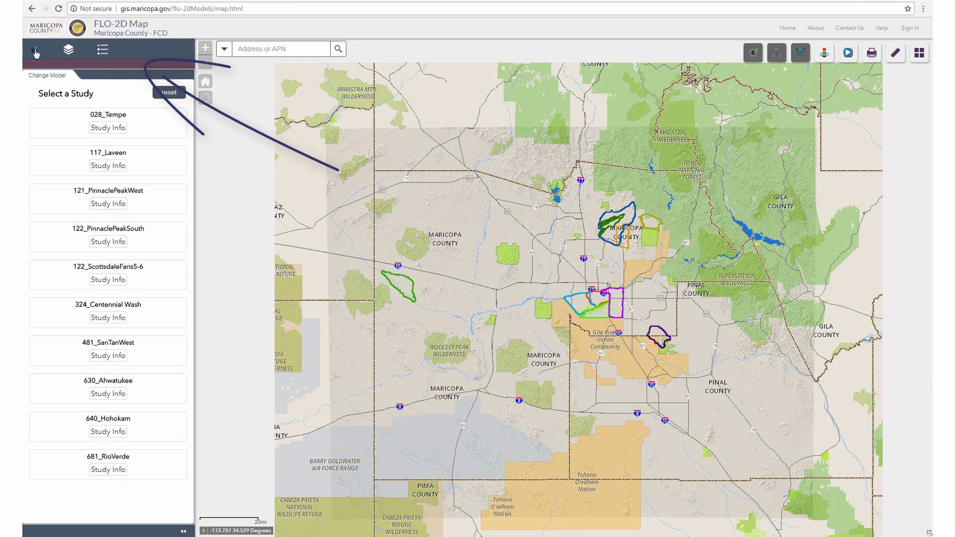
pyautogui.click(68, 54)
pyautogui.click(103, 52)
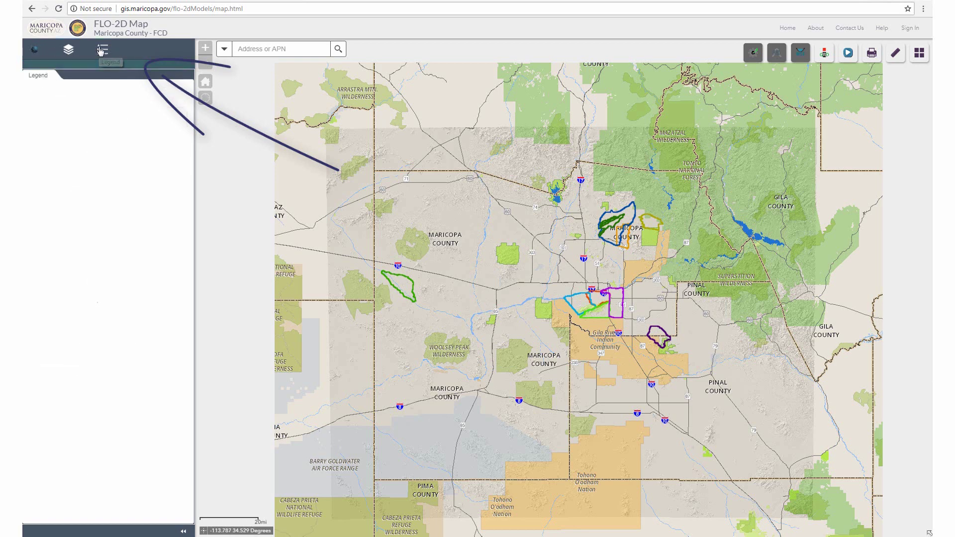
pyautogui.click(35, 52)
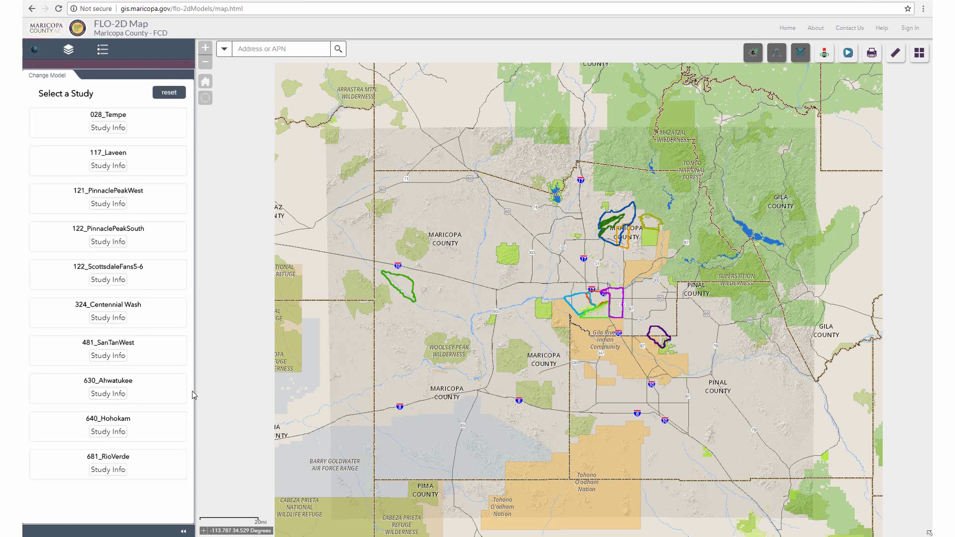
pyautogui.click(184, 532)
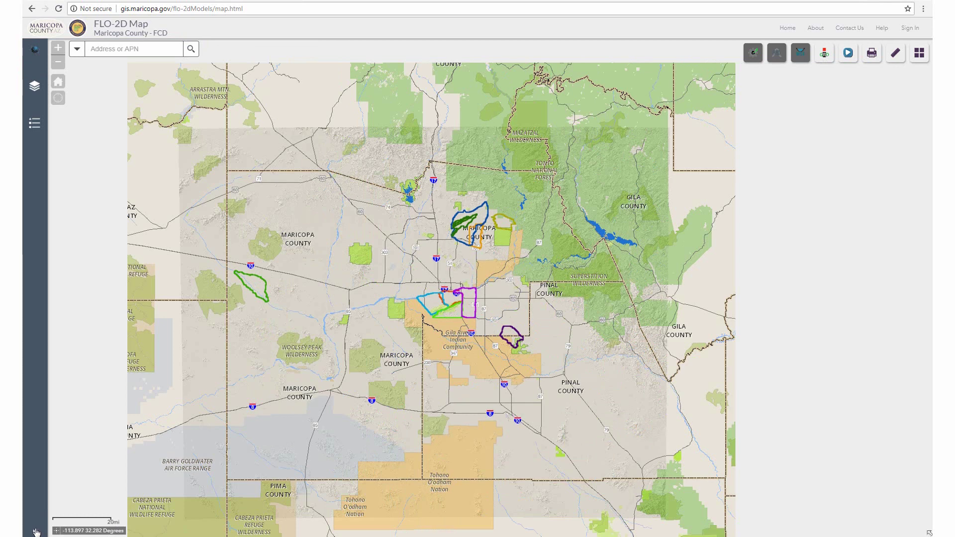
pyautogui.click(36, 531)
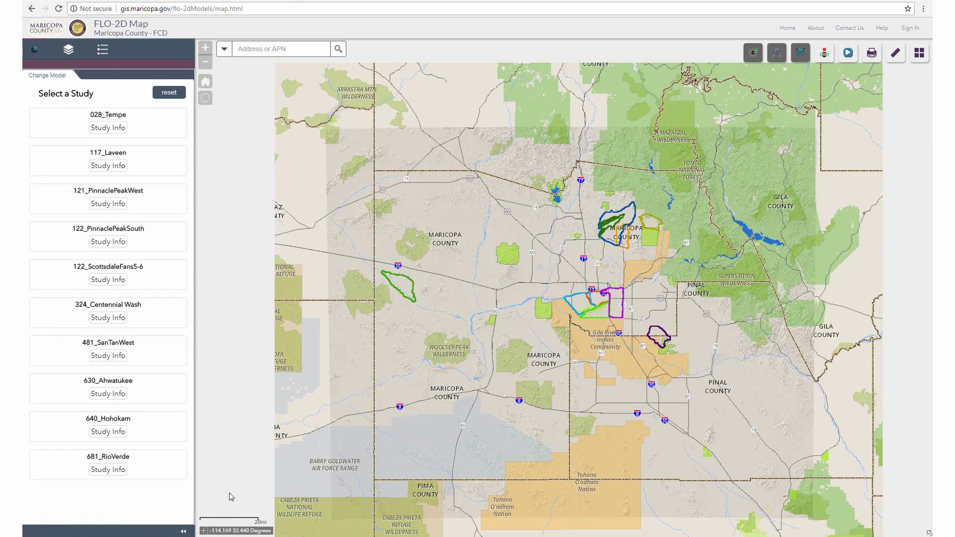
pyautogui.click(171, 129)
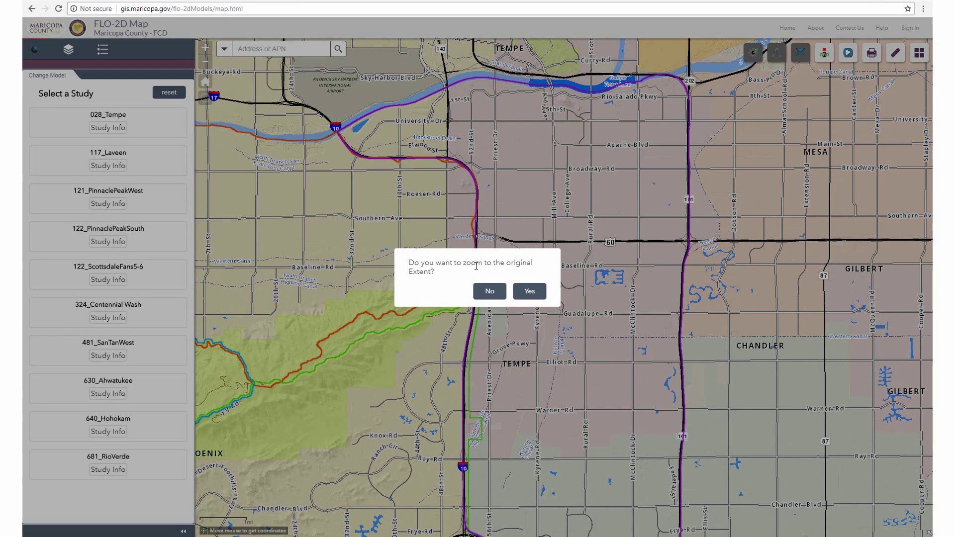
pyautogui.click(536, 293)
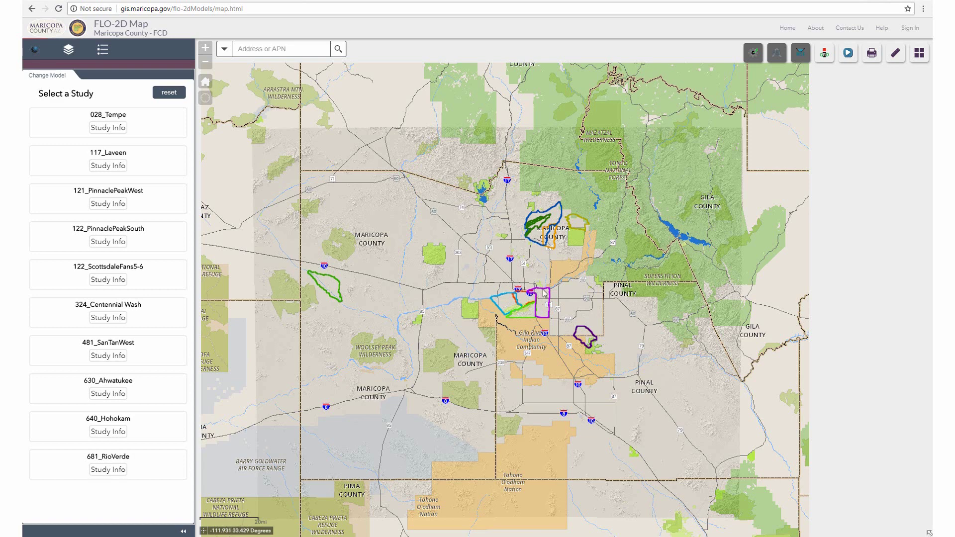
pyautogui.click(115, 133)
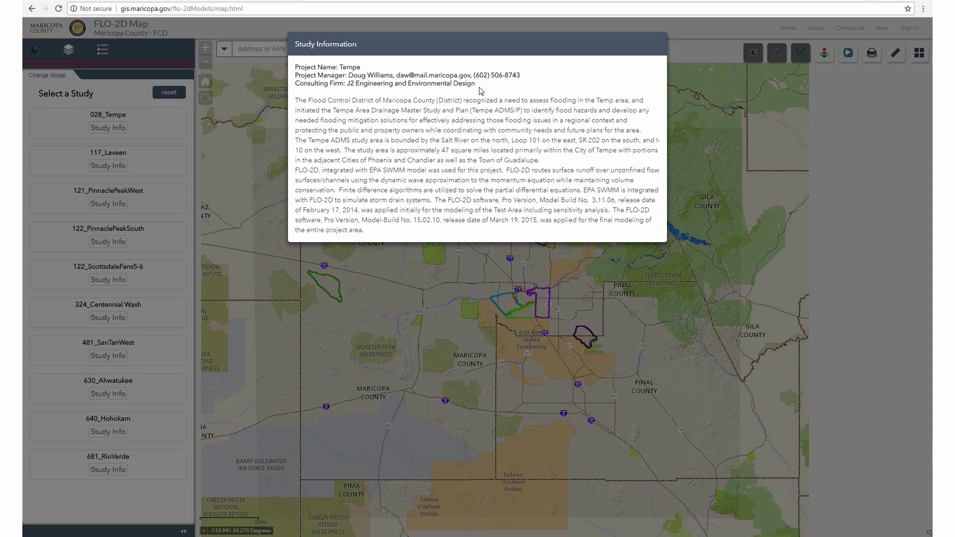
pyautogui.click(658, 45)
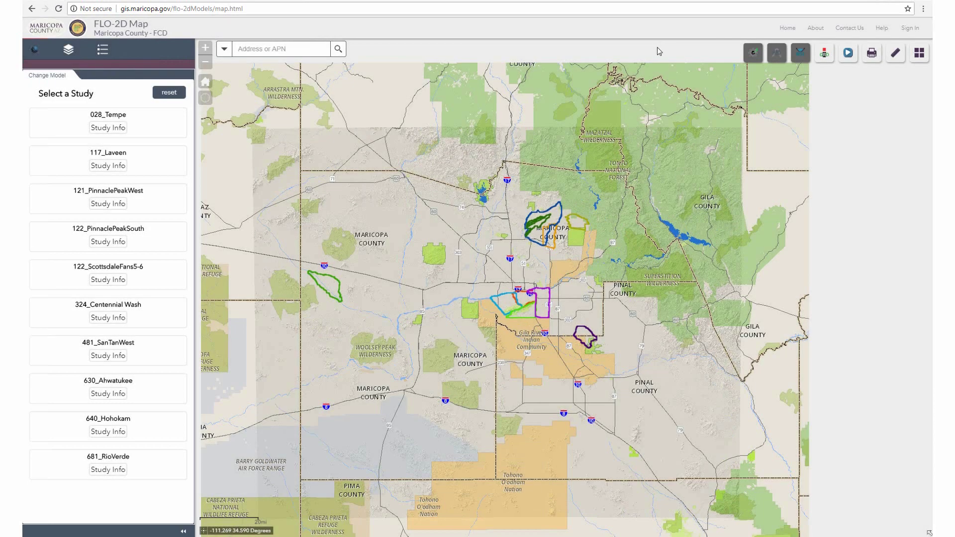
pyautogui.click(70, 51)
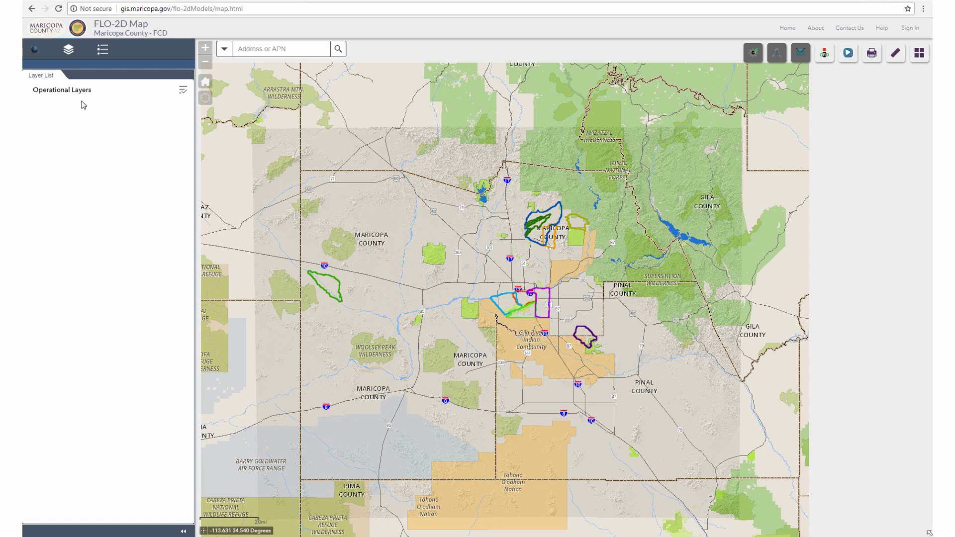
pyautogui.click(183, 91)
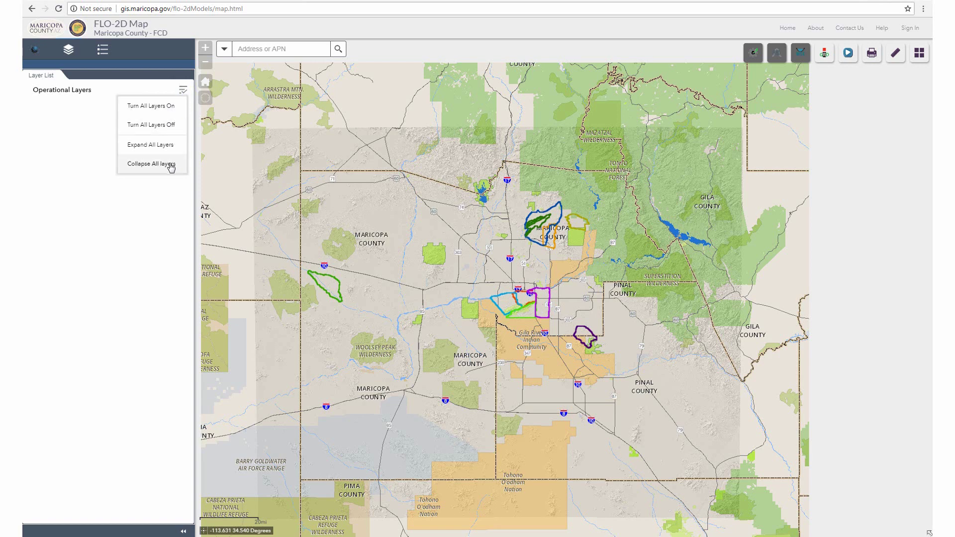
pyautogui.click(183, 91)
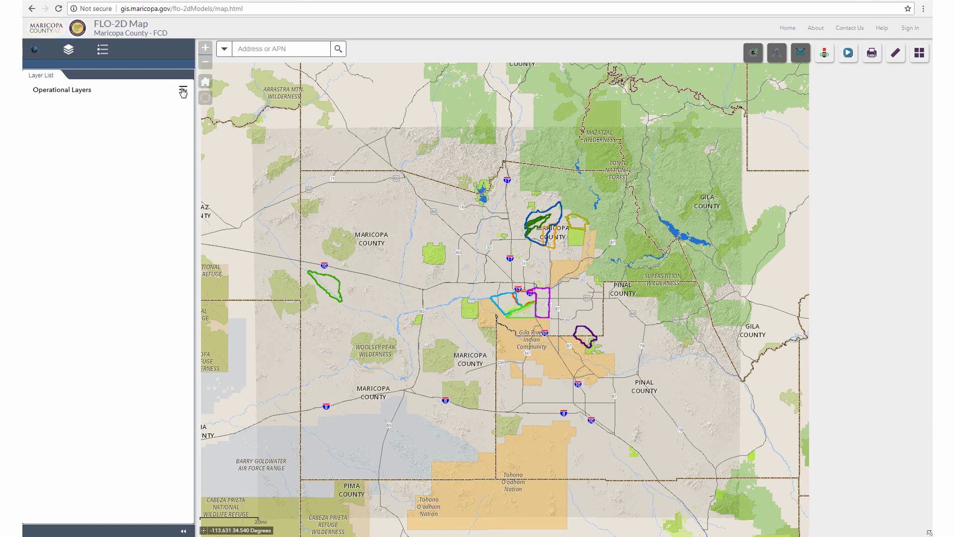
pyautogui.click(103, 50)
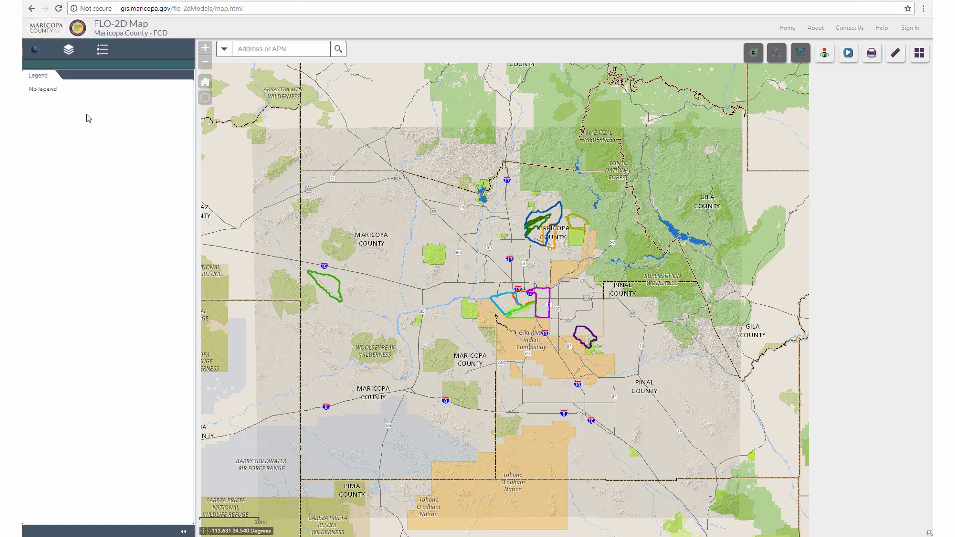
pyautogui.click(32, 50)
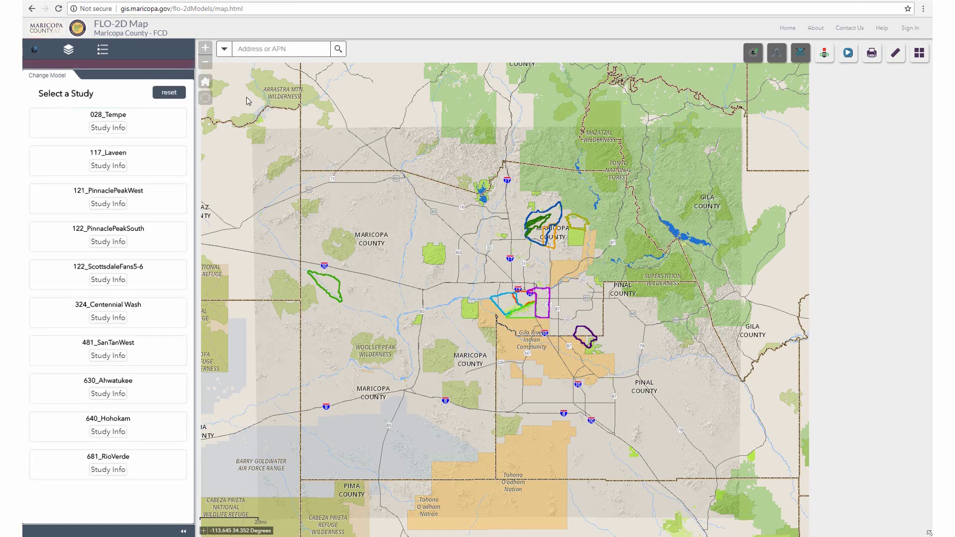
# - Zoom in and out on the Phoenix metro area with the zoom buttons and mouse wheel
pyautogui.click(205, 50)
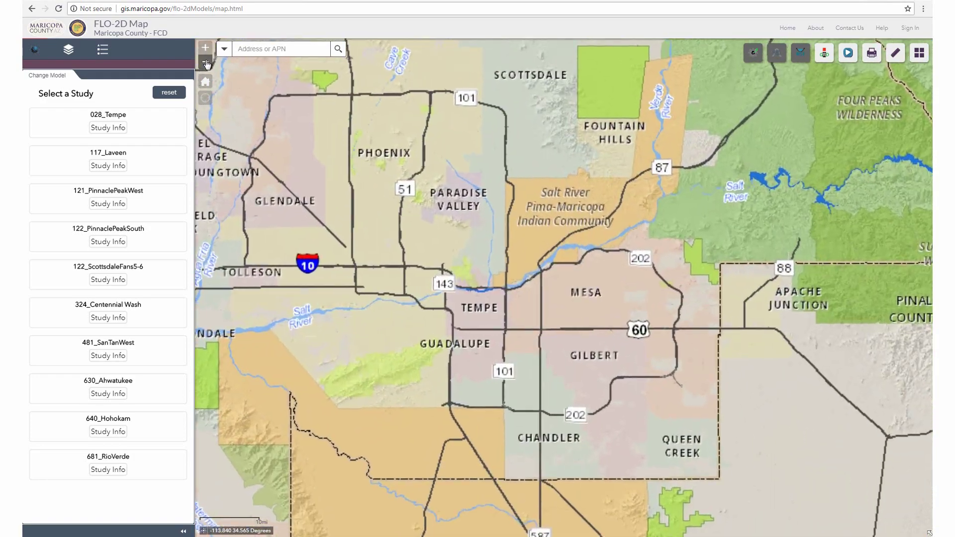
pyautogui.click(206, 63)
pyautogui.click(206, 63)
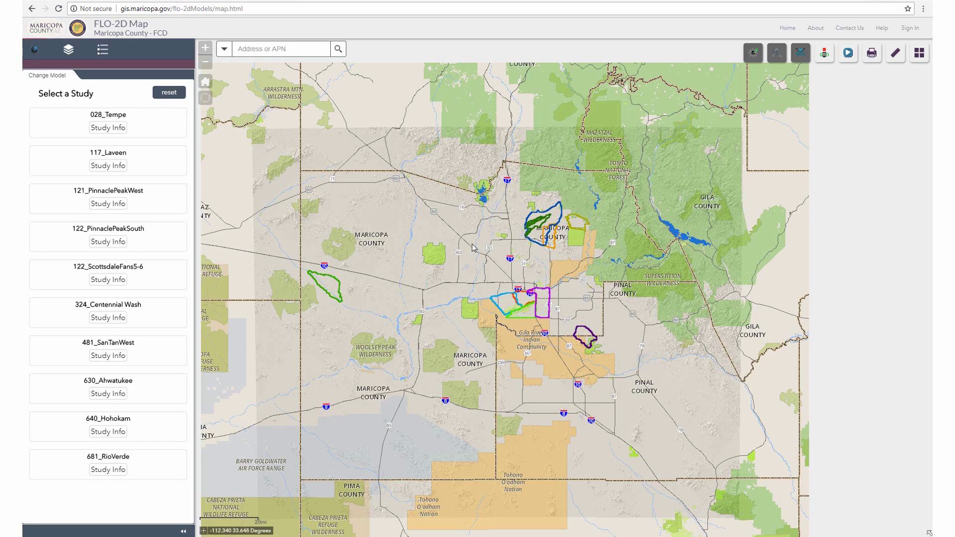
pyautogui.scroll(1, 472, 245)
pyautogui.scroll(-1, 472, 244)
pyautogui.scroll(2, 485, 245)
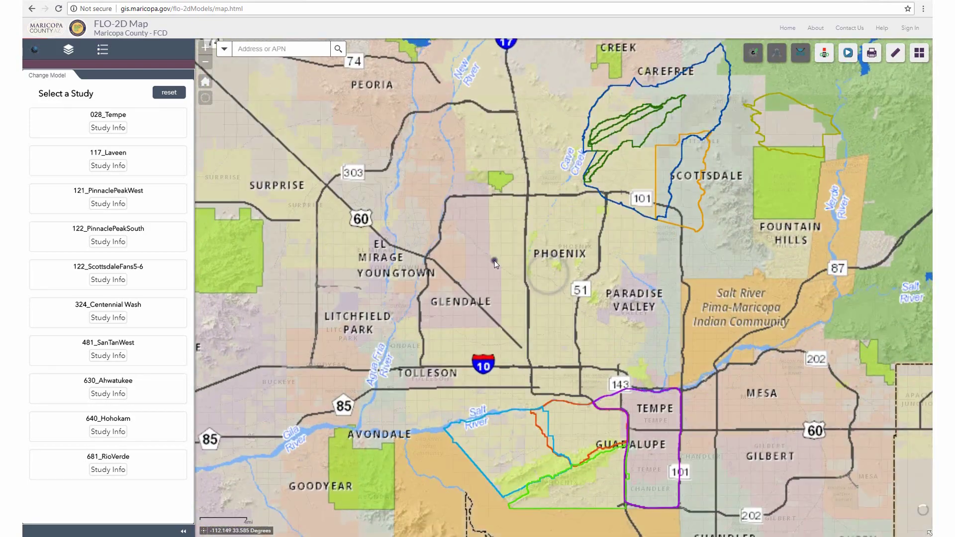
pyautogui.scroll(1, 495, 262)
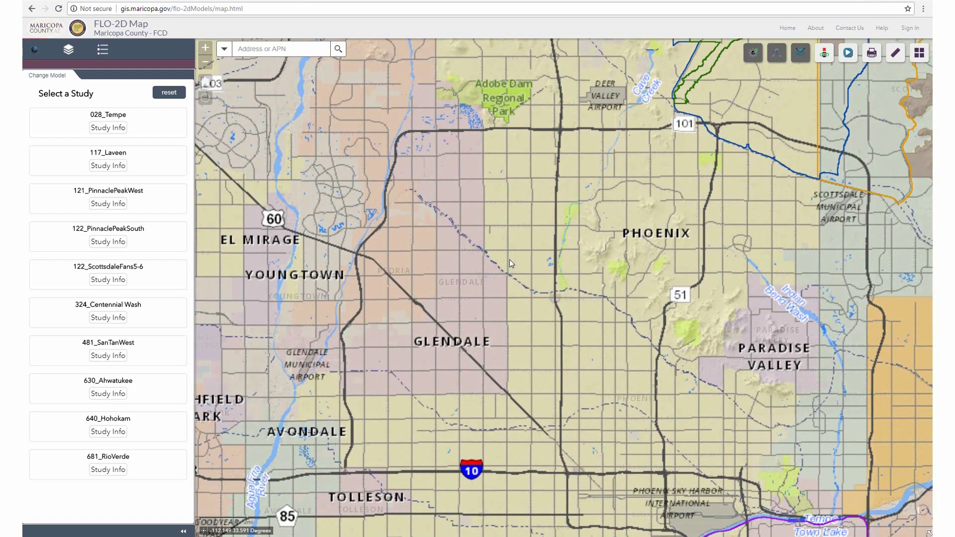
pyautogui.scroll(2, 628, 220)
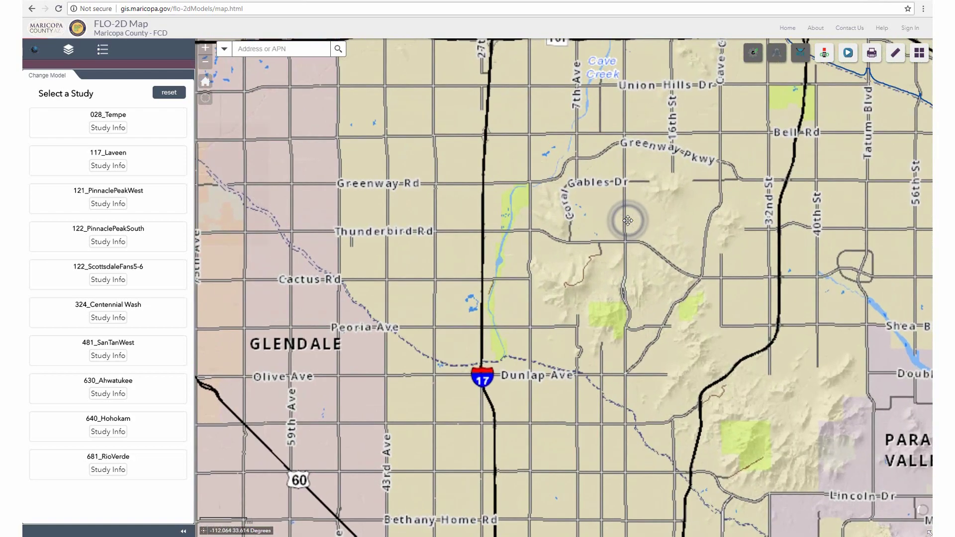
pyautogui.scroll(-2, 628, 221)
pyautogui.scroll(-1, 629, 223)
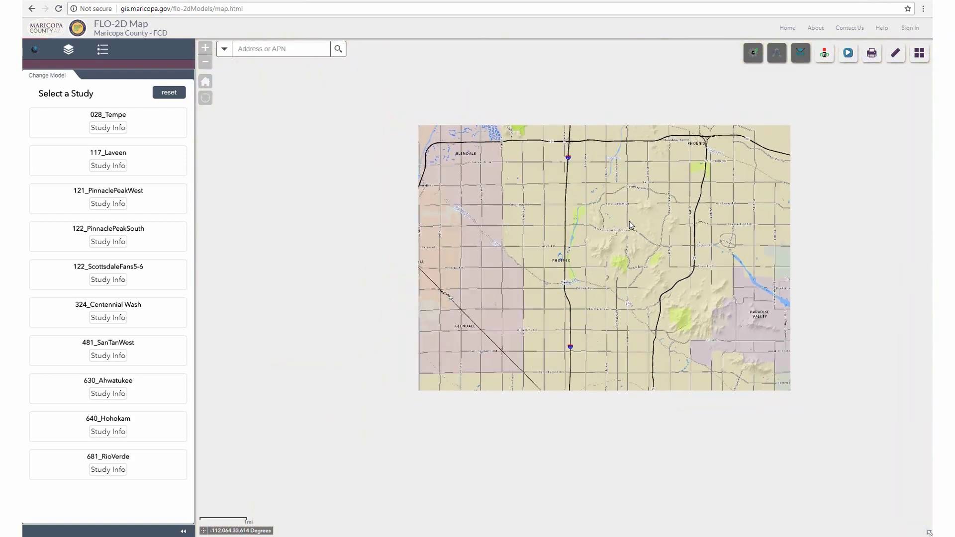
pyautogui.scroll(-2, 628, 221)
# - Pan the county-wide map slightly left to reposition the view
pyautogui.moveTo(621, 220); pyautogui.dragTo(611, 217)
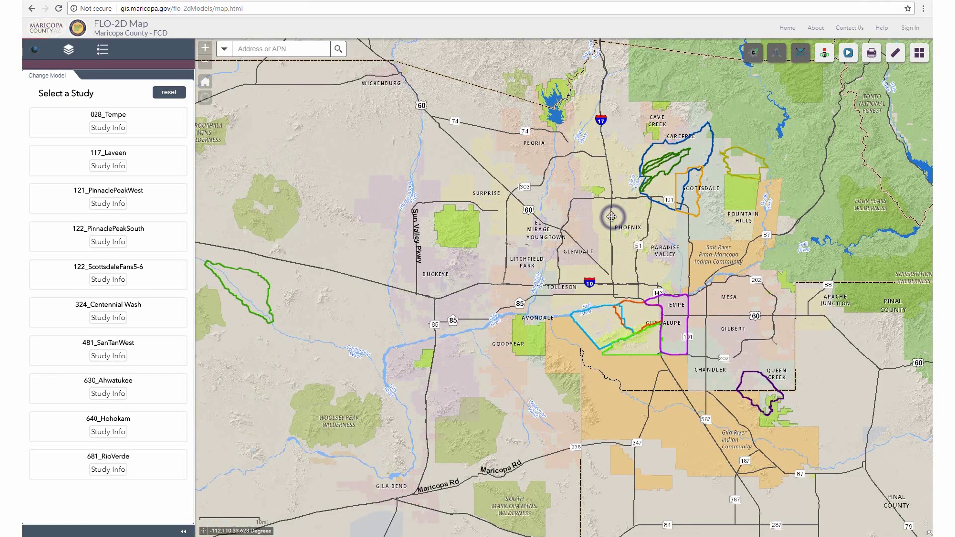
pyautogui.scroll(-1, 613, 220)
pyautogui.scroll(1, 618, 230)
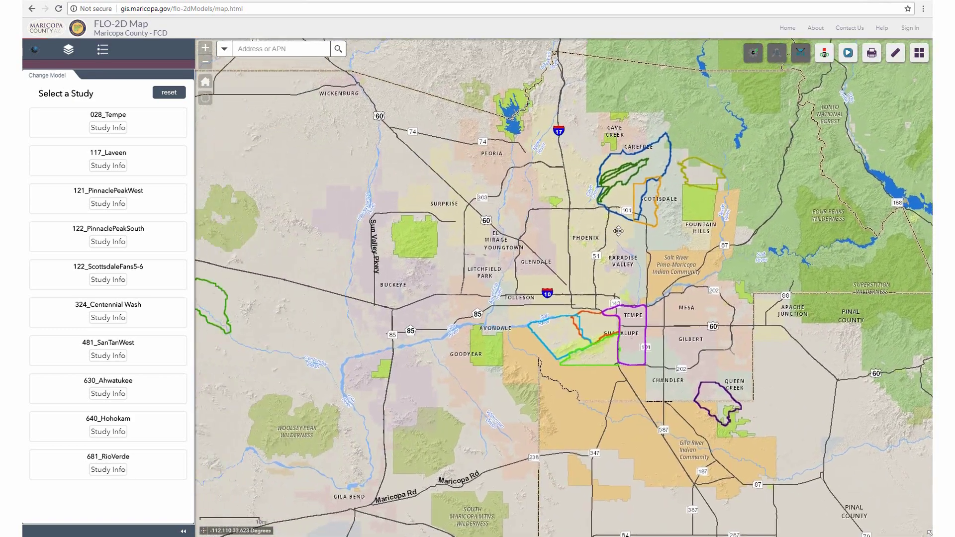
pyautogui.moveTo(618, 231); pyautogui.dragTo(564, 238)
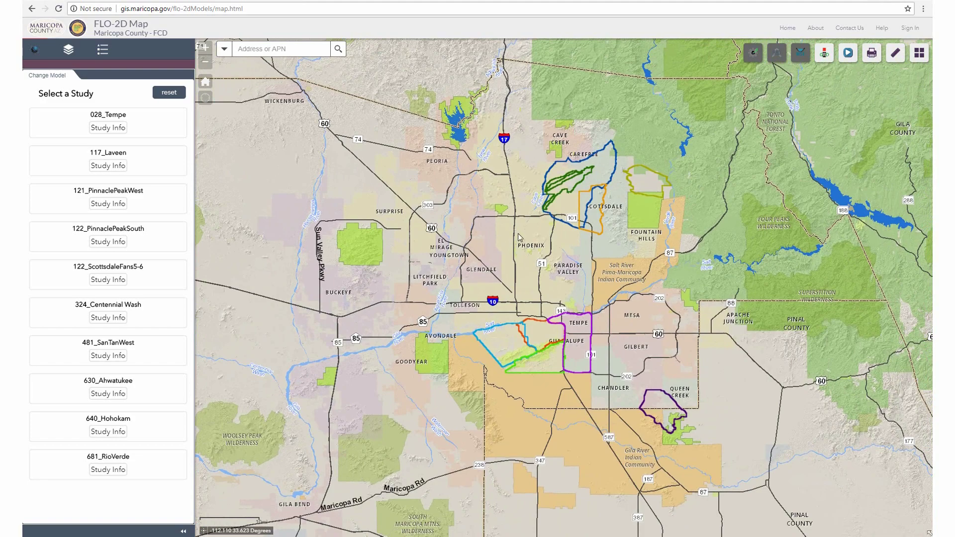
pyautogui.click(204, 84)
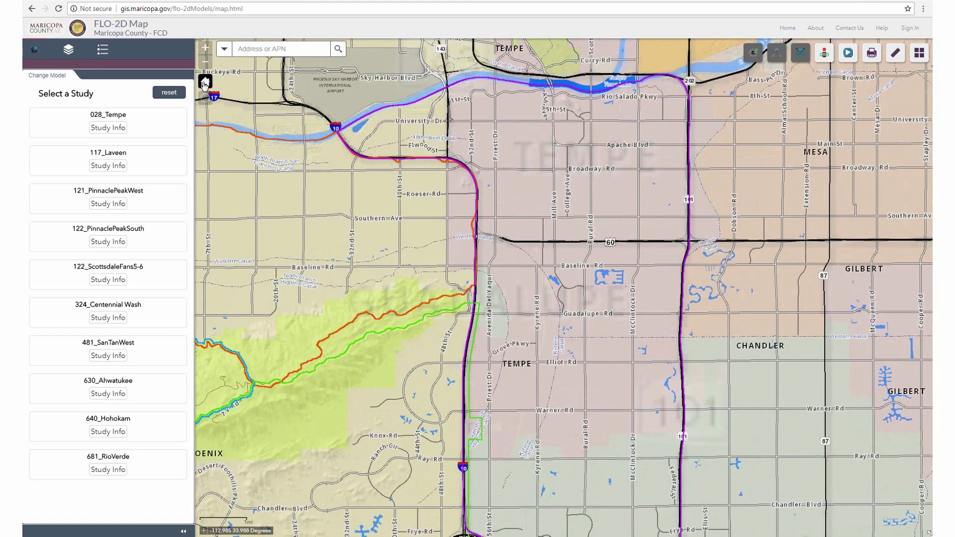
pyautogui.scroll(-3, 342, 182)
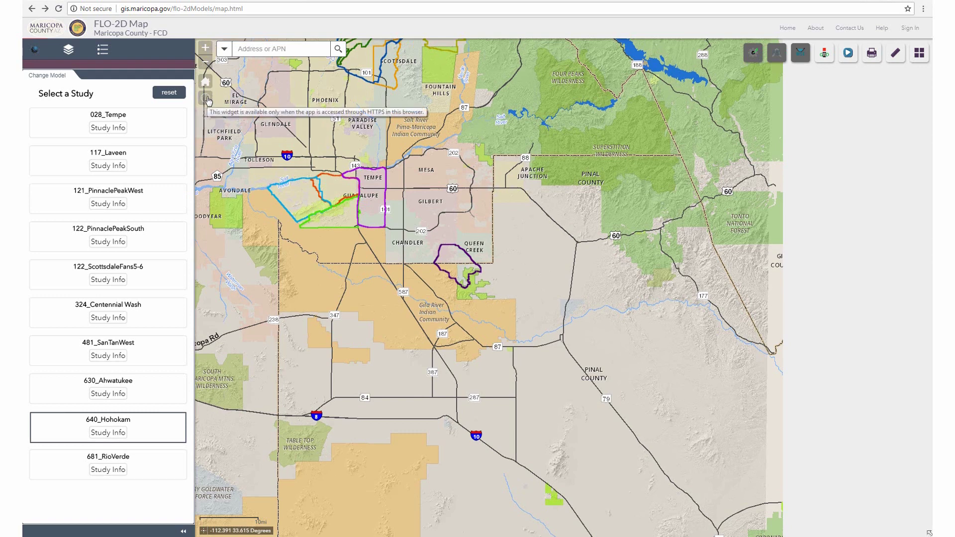
pyautogui.click(121, 10)
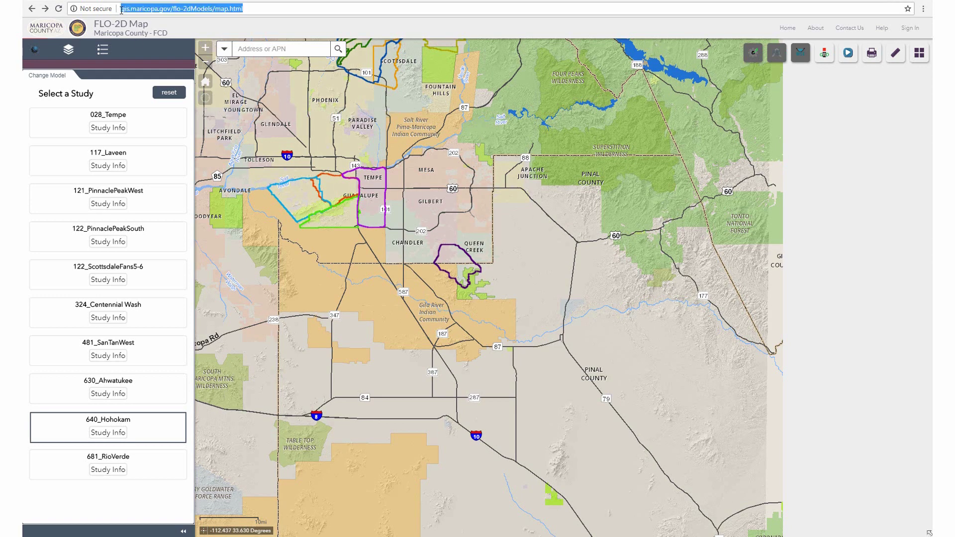
pyautogui.click(121, 10)
pyautogui.write('https')
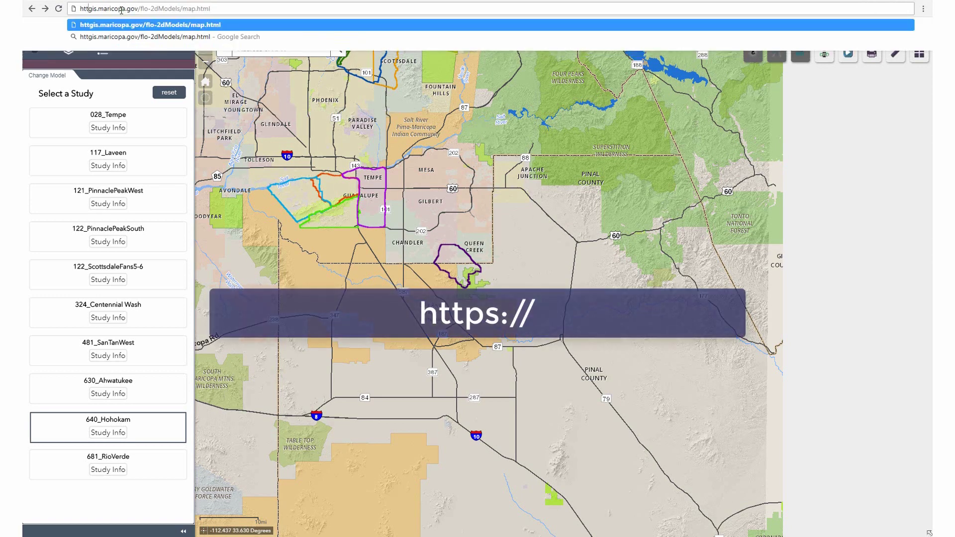
pyautogui.write('://')
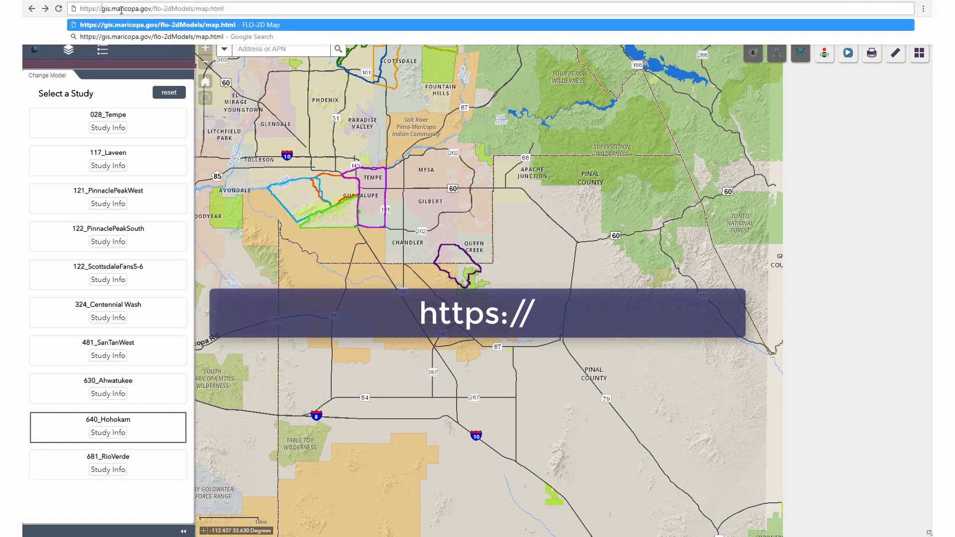
pyautogui.press('Return')
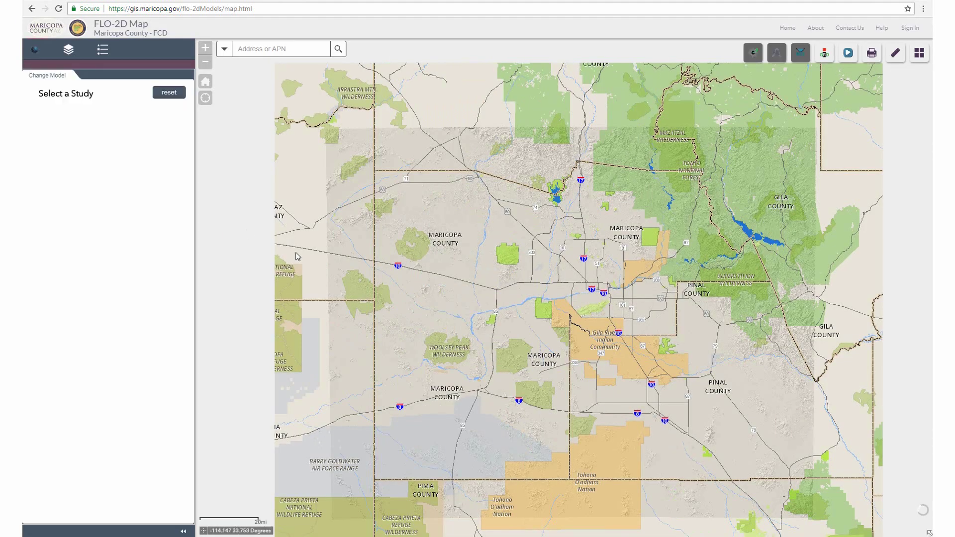
# - Show your current location on the map, allowing browser access, then return to full county extent
pyautogui.click(205, 98)
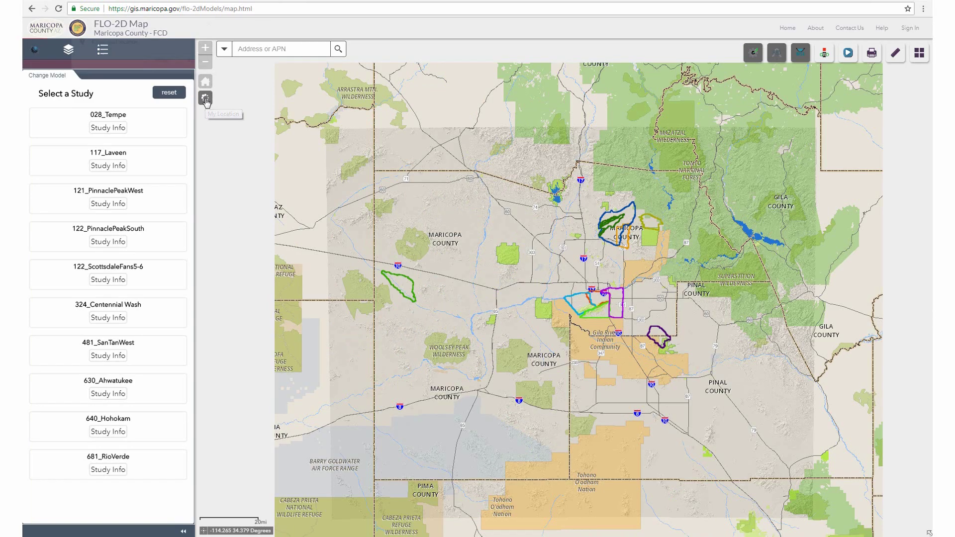
pyautogui.click(169, 67)
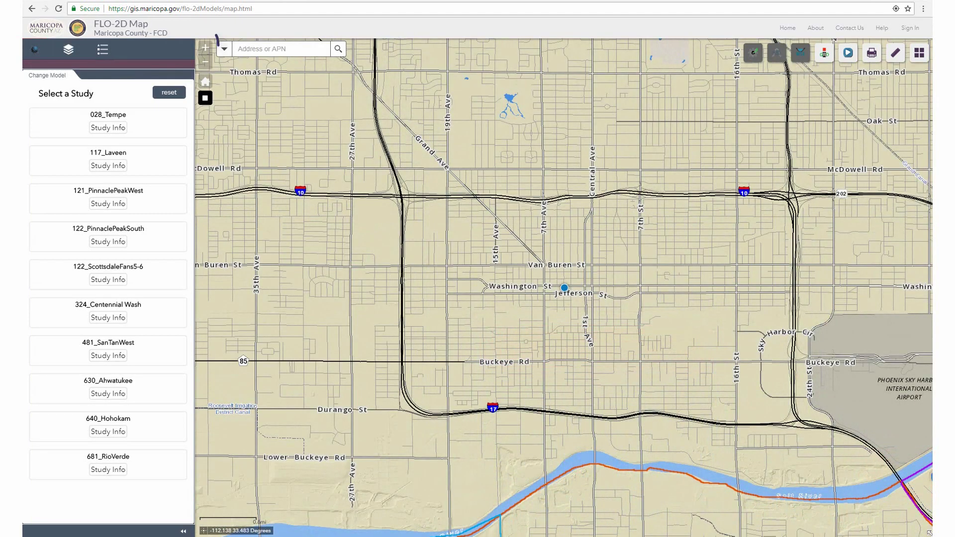
pyautogui.click(205, 81)
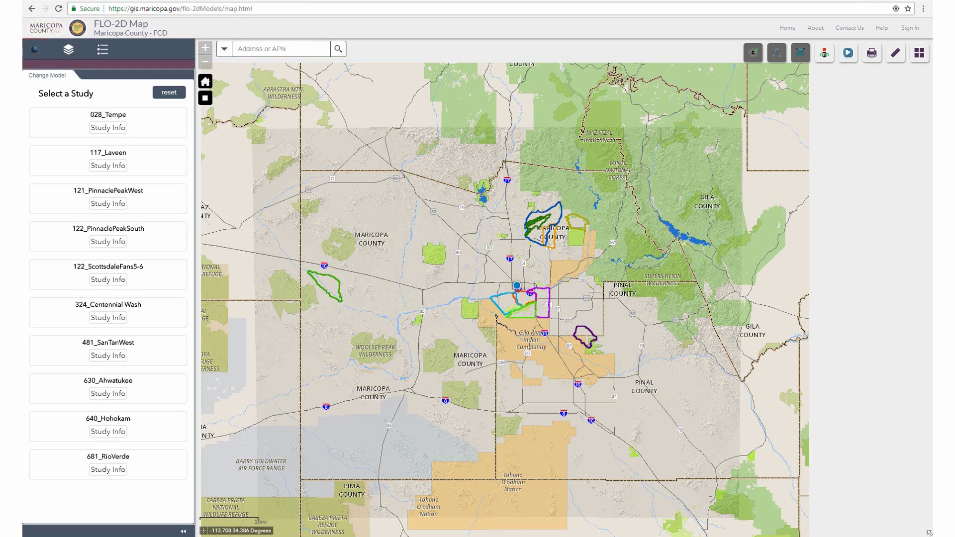
# - Try Parcels as the search source, then switch searching to the Maricopa County Geocoder
pyautogui.click(224, 48)
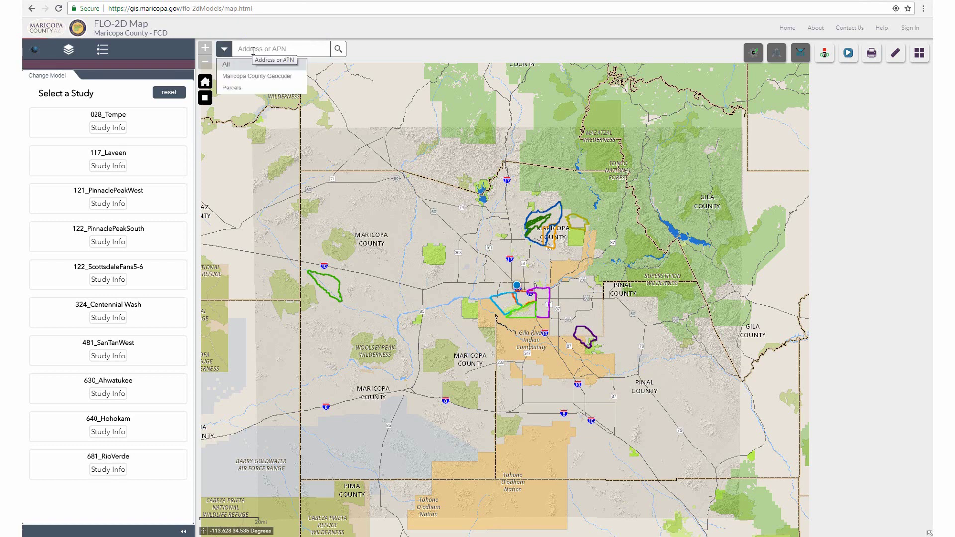
pyautogui.click(236, 88)
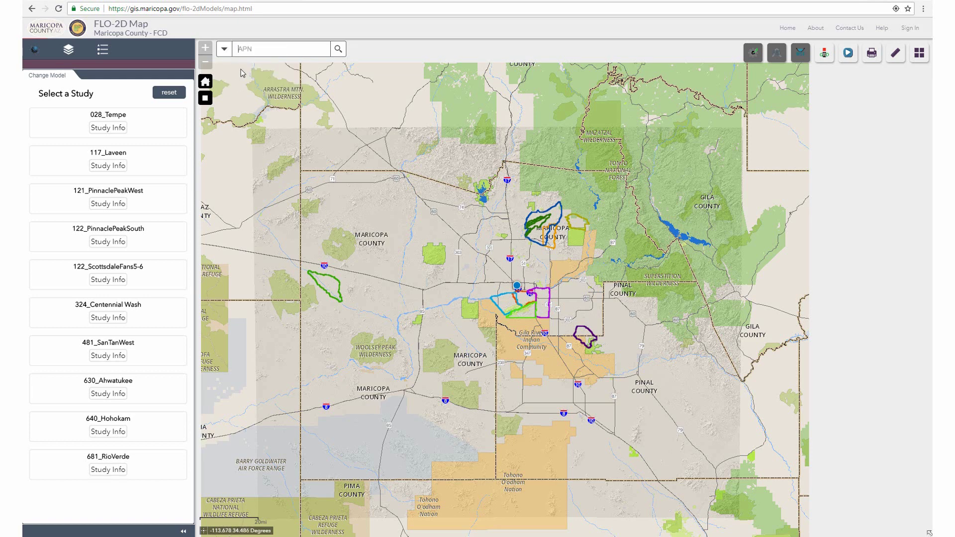
pyautogui.click(224, 49)
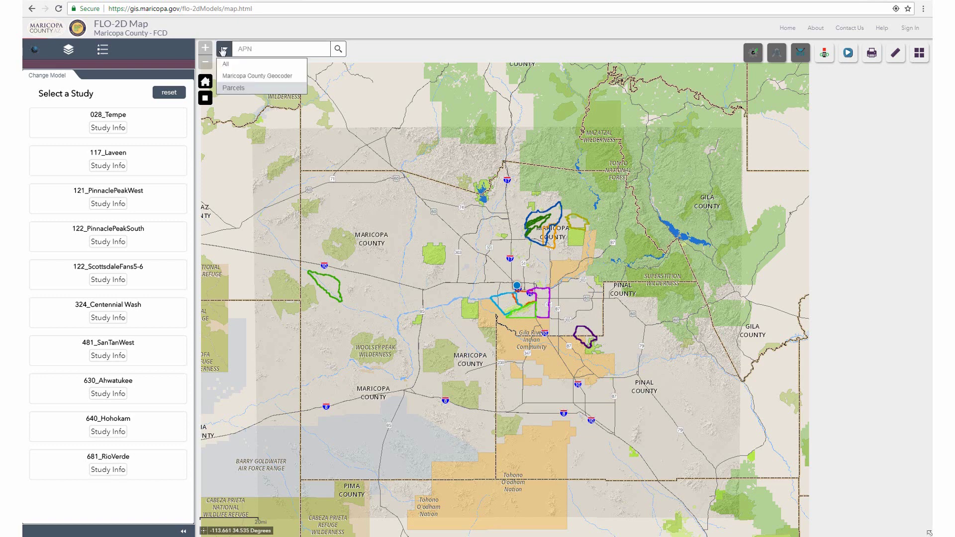
pyautogui.click(241, 77)
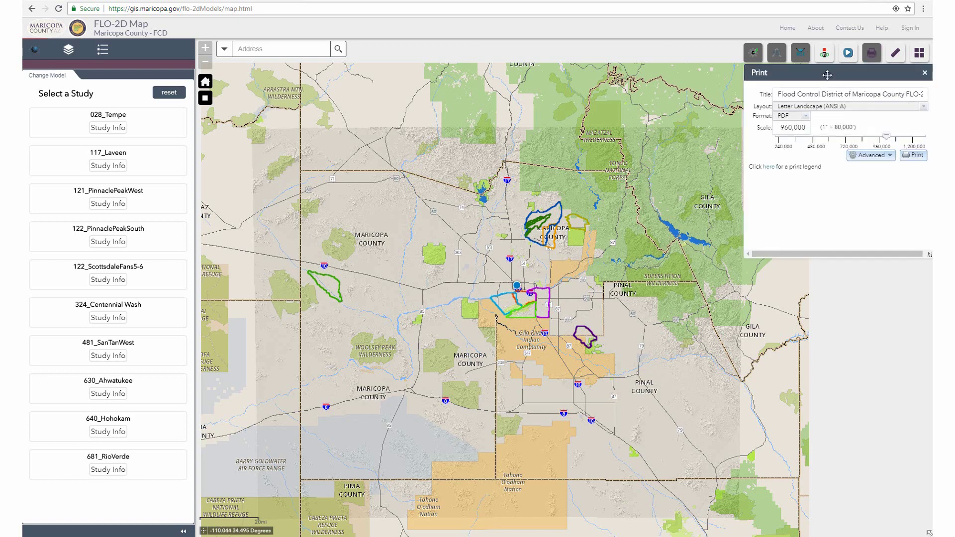
# - Review print Format, Layout and advanced quality options, keeping PDF and Letter Landscape (ANSI A)
pyautogui.moveTo(827, 75); pyautogui.dragTo(625, 115)
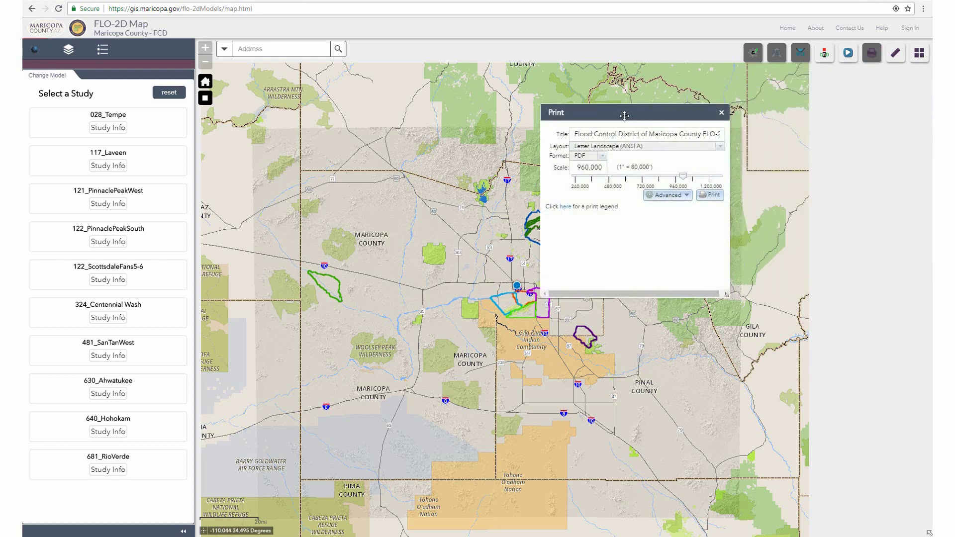
pyautogui.click(601, 156)
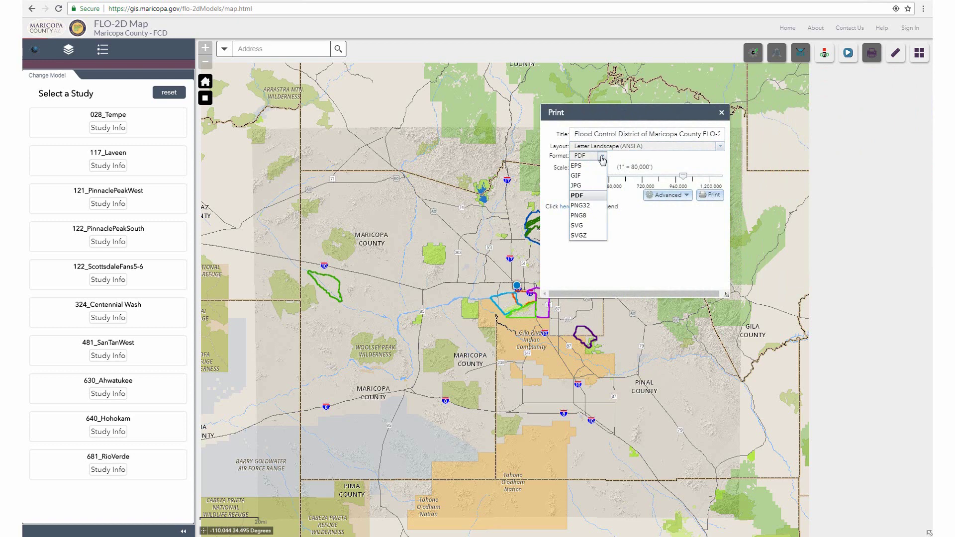
pyautogui.click(718, 148)
pyautogui.click(718, 148)
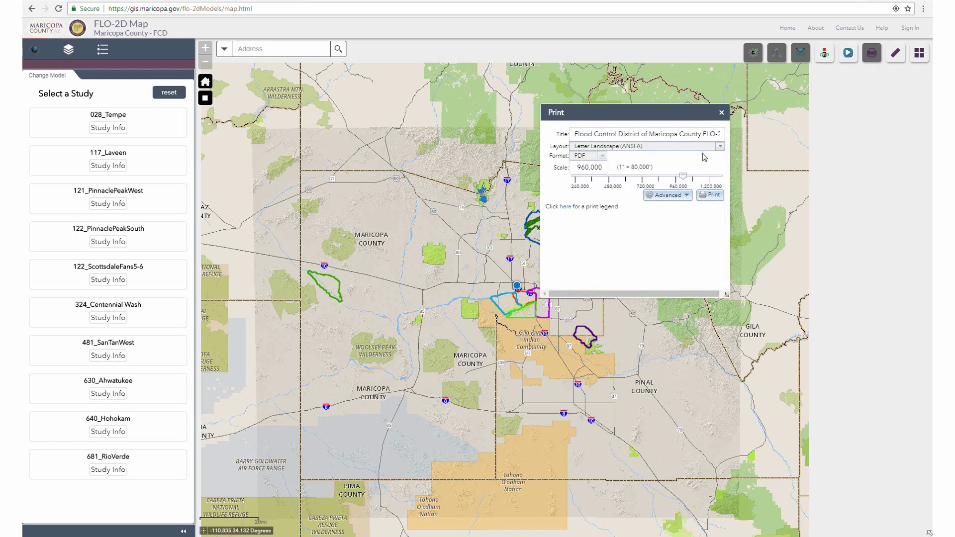
pyautogui.click(681, 199)
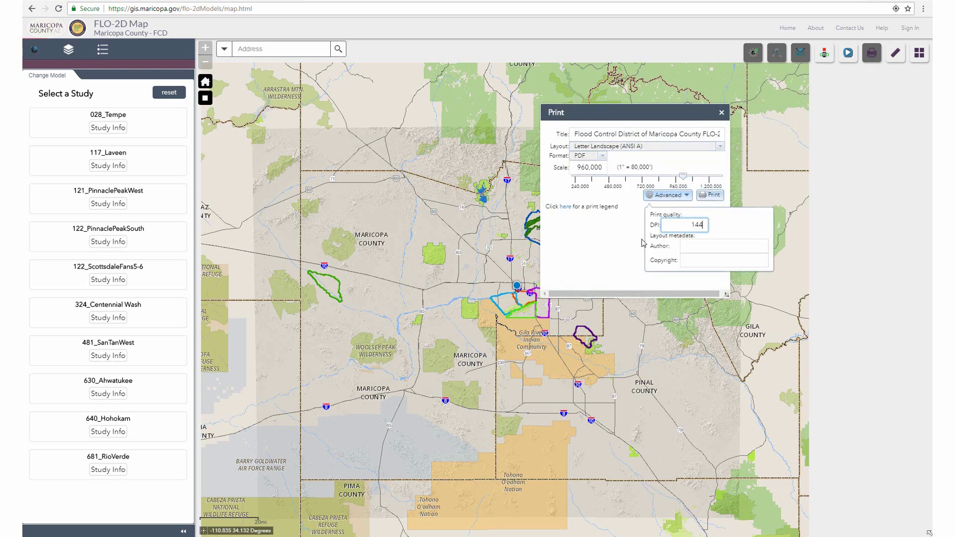
pyautogui.click(601, 230)
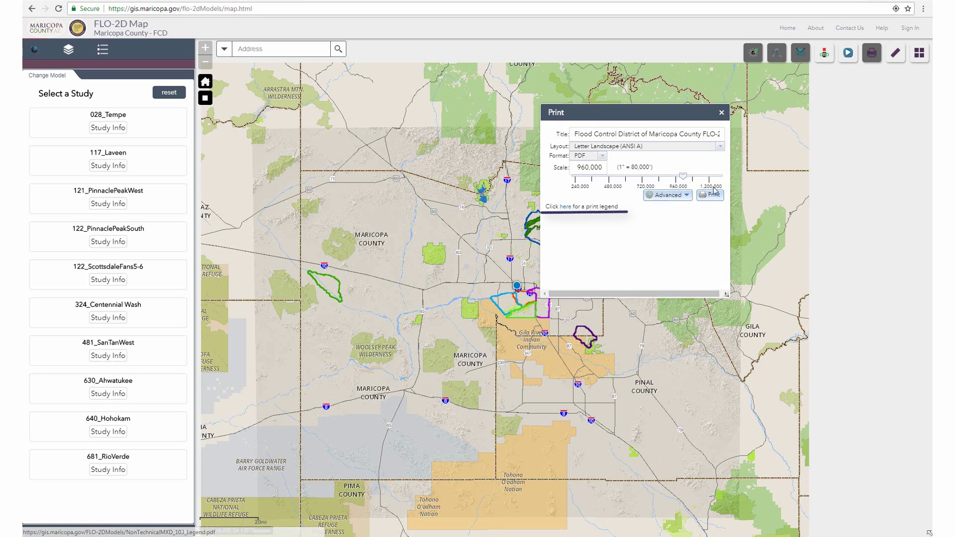
# - Close the print settings and set the Measurement tool to measure Area in Acres
pyautogui.click(721, 115)
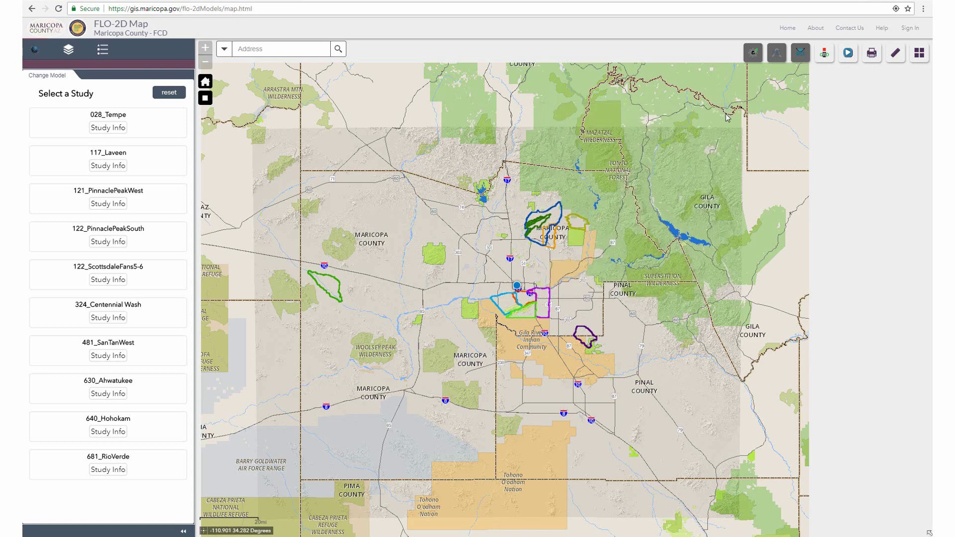
pyautogui.click(894, 56)
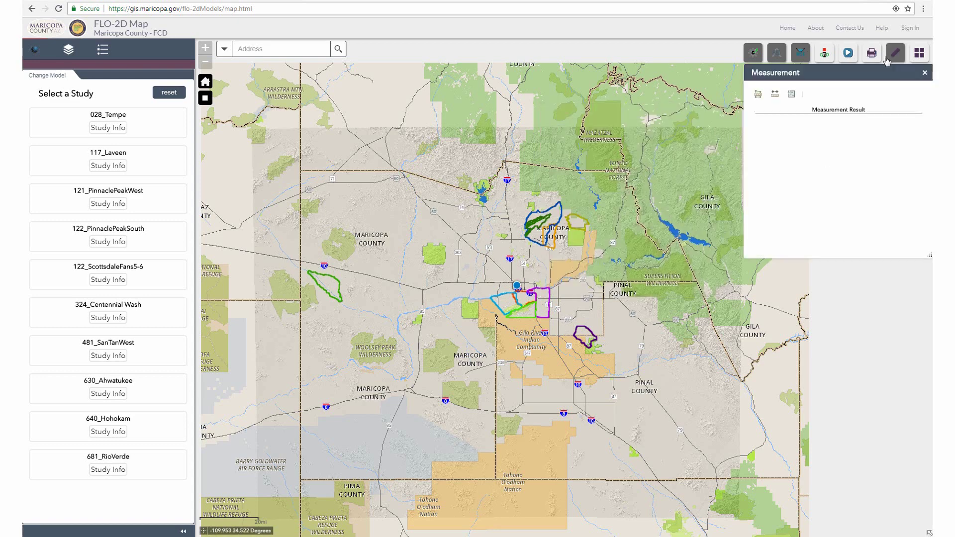
pyautogui.moveTo(844, 76); pyautogui.dragTo(704, 151)
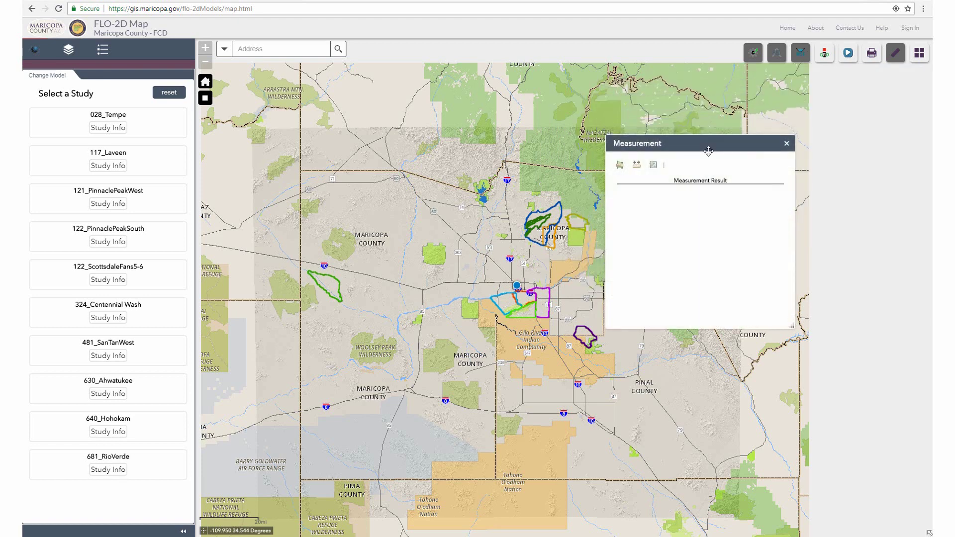
pyautogui.click(621, 165)
pyautogui.click(619, 166)
pyautogui.click(619, 166)
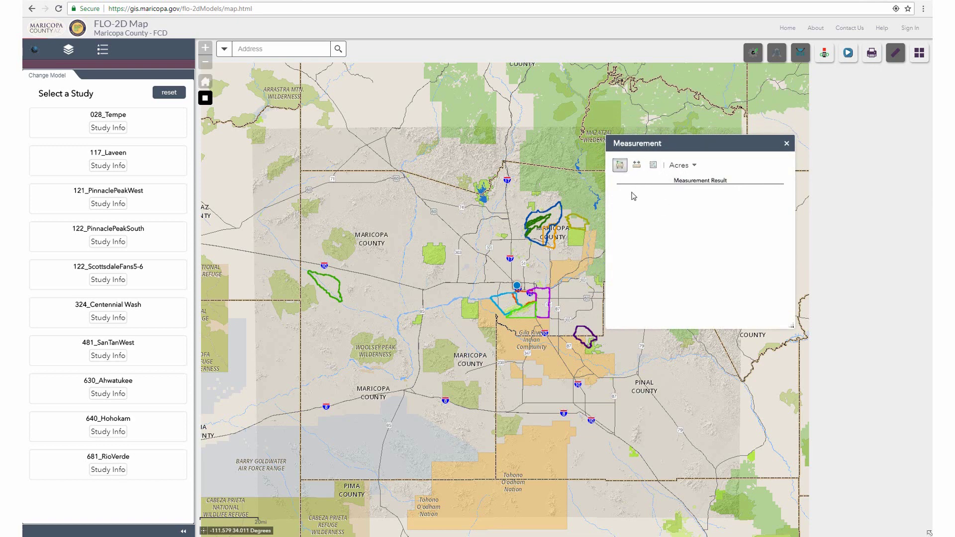
pyautogui.click(681, 166)
pyautogui.click(680, 175)
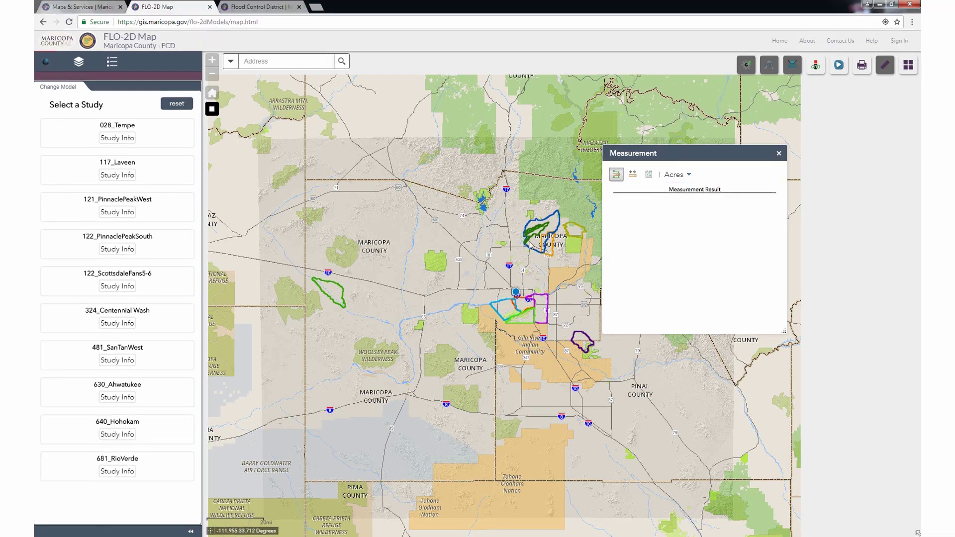
# - Draw a polygon on the map measuring 20,391.3 Acres, then switch to distance measuring
pyautogui.click(504, 234)
pyautogui.click(489, 234)
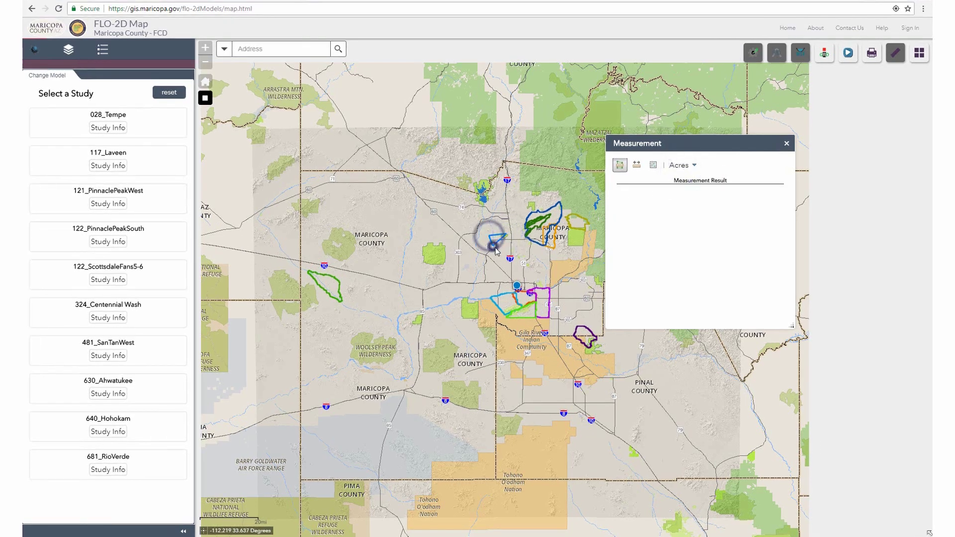
pyautogui.click(497, 251)
pyautogui.doubleClick(516, 254)
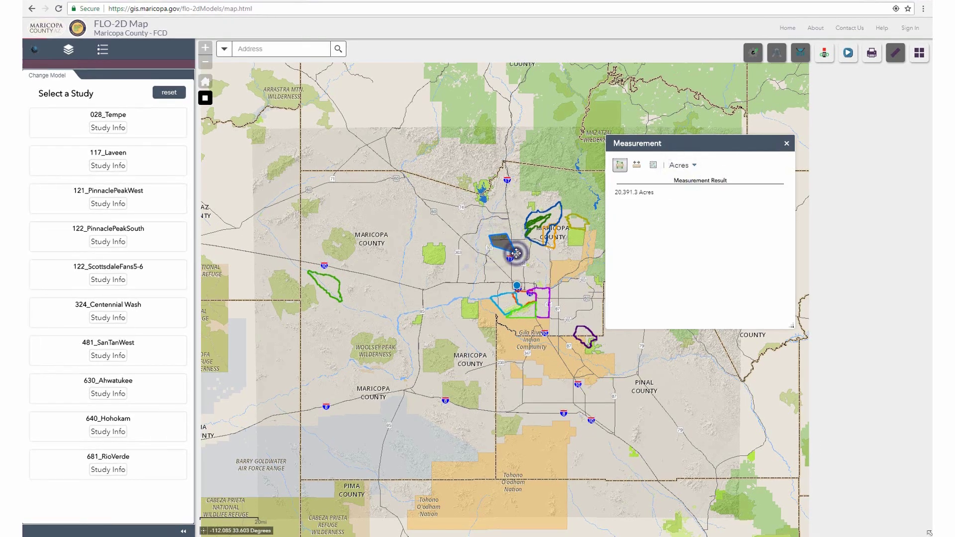
pyautogui.click(692, 165)
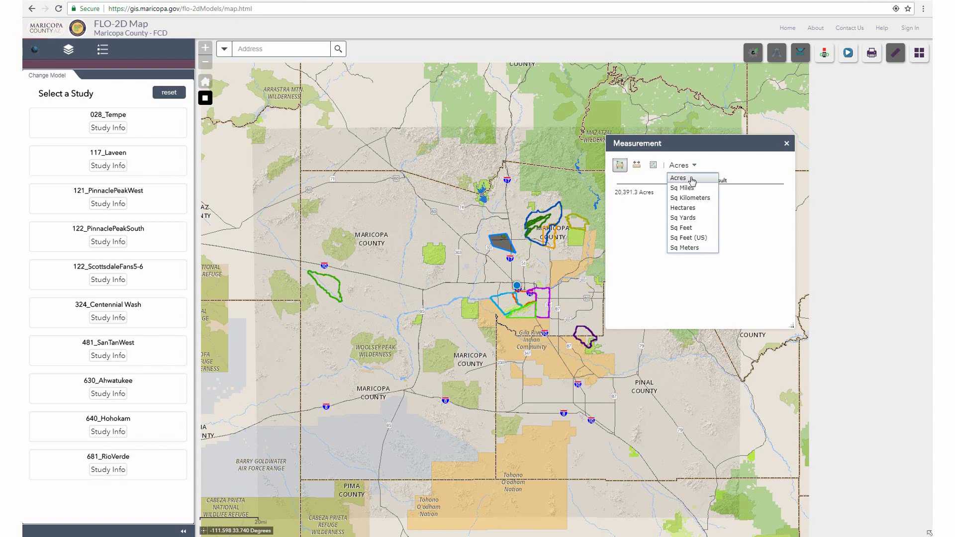
pyautogui.click(637, 164)
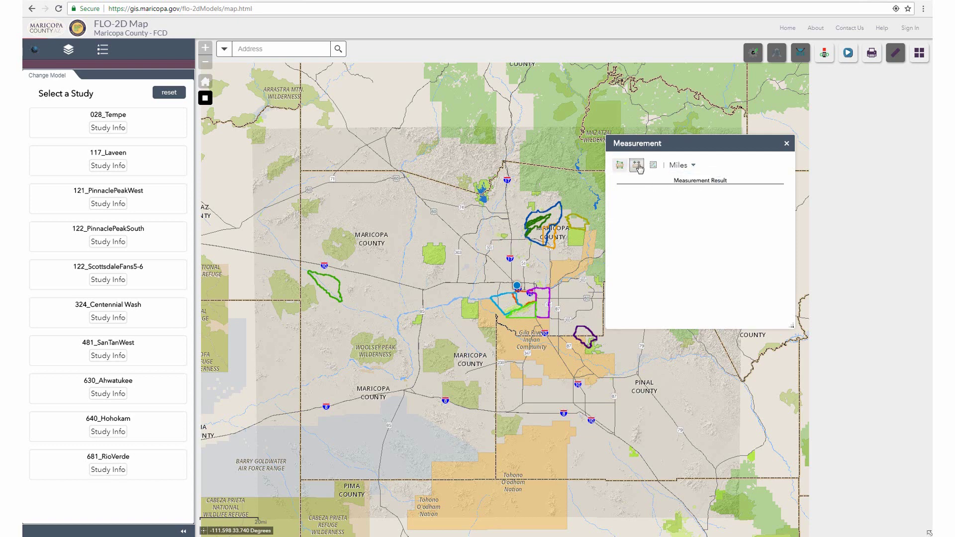
# - Measure a line between map points with the distance shown in Feet (US)
pyautogui.click(511, 248)
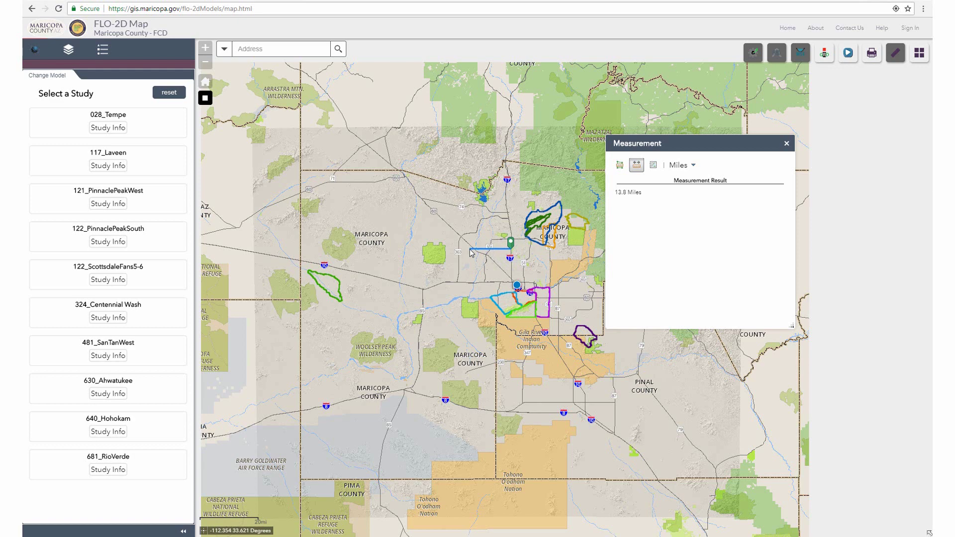
pyautogui.click(445, 248)
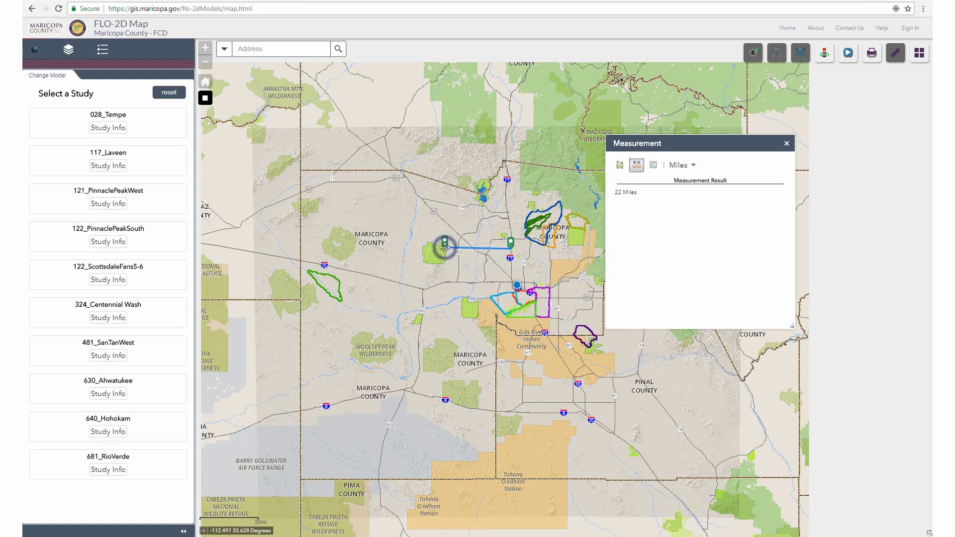
pyautogui.click(682, 164)
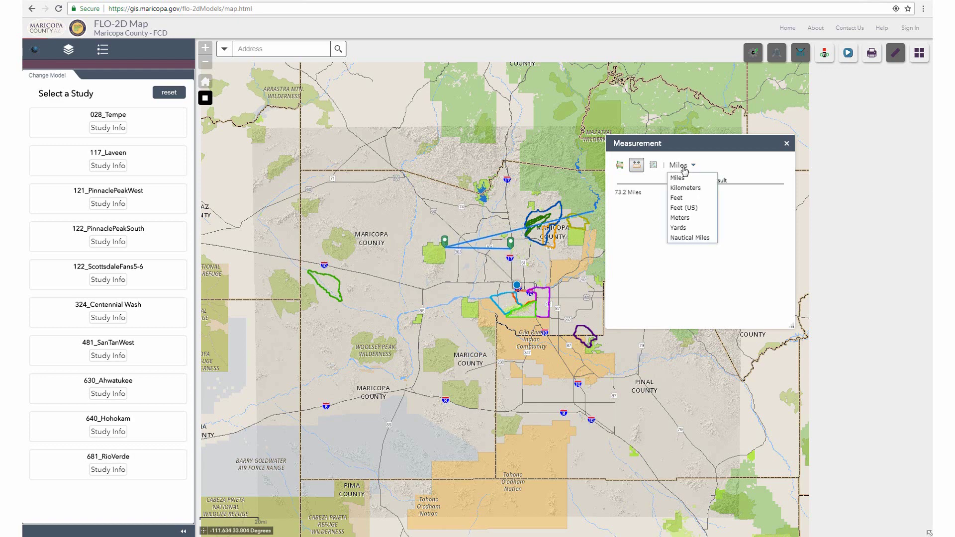
pyautogui.click(678, 208)
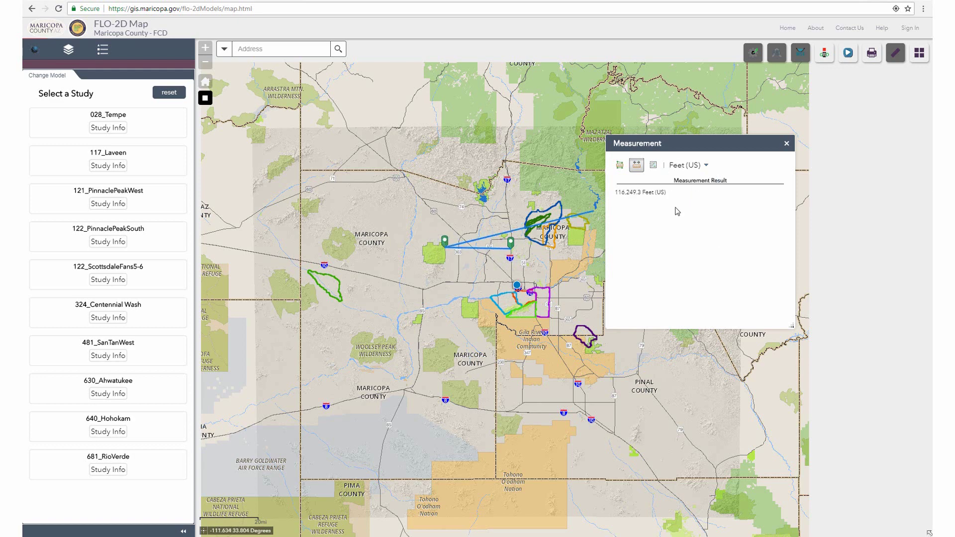
pyautogui.doubleClick(461, 247)
# - Read a map point's latitude and longitude in decimal Degrees, then close the Measurement panel
pyautogui.click(654, 166)
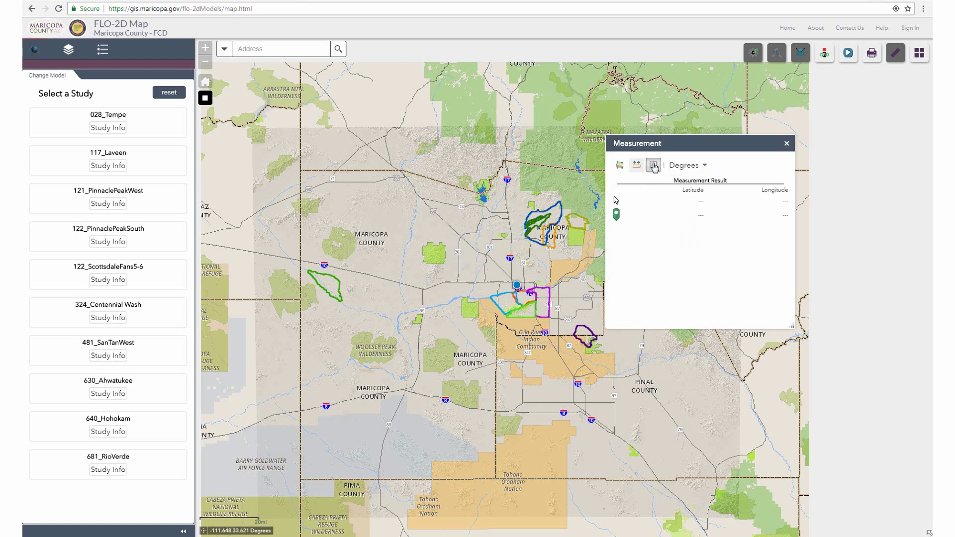
pyautogui.click(678, 168)
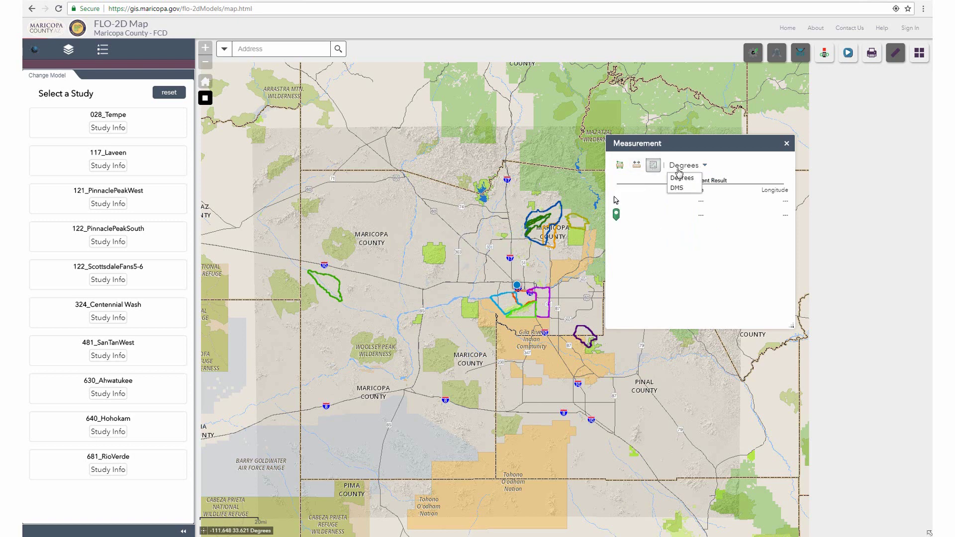
pyautogui.click(682, 177)
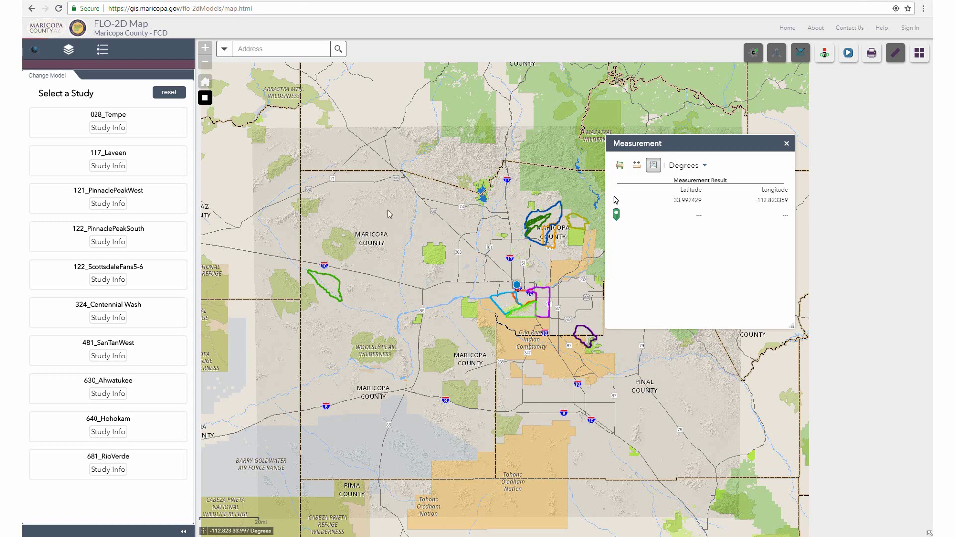
pyautogui.click(387, 235)
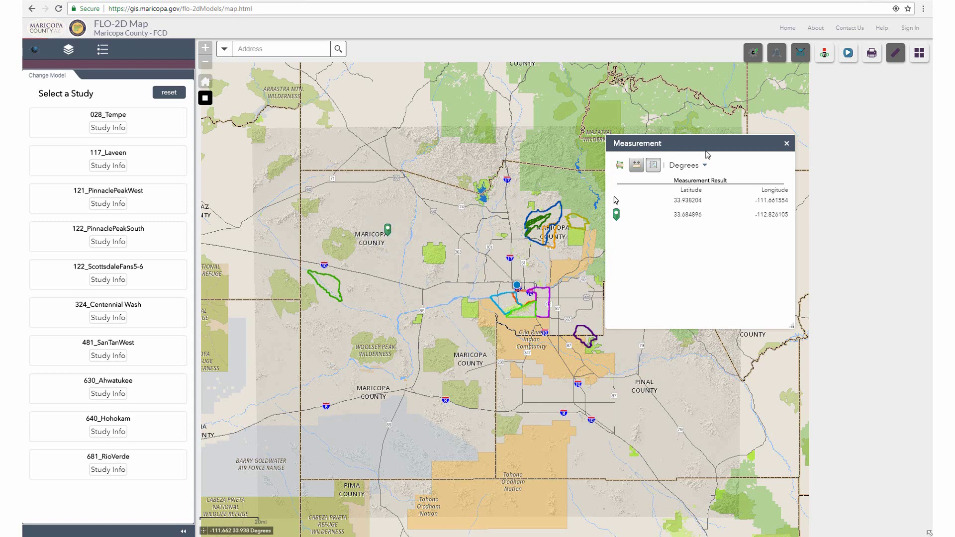
pyautogui.click(786, 144)
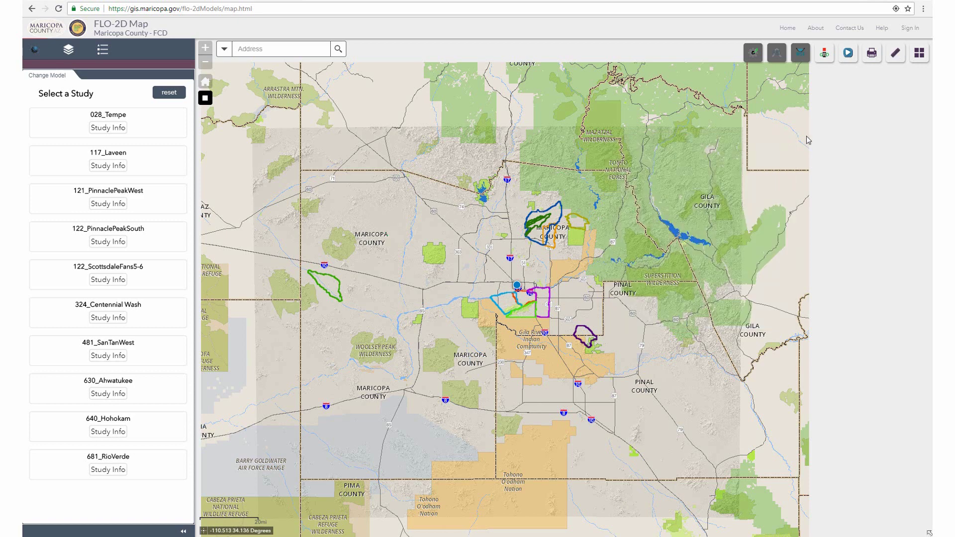
# - Switch the basemap to Light Gray Canvas and zoom in on the Carefree study areas
pyautogui.click(919, 52)
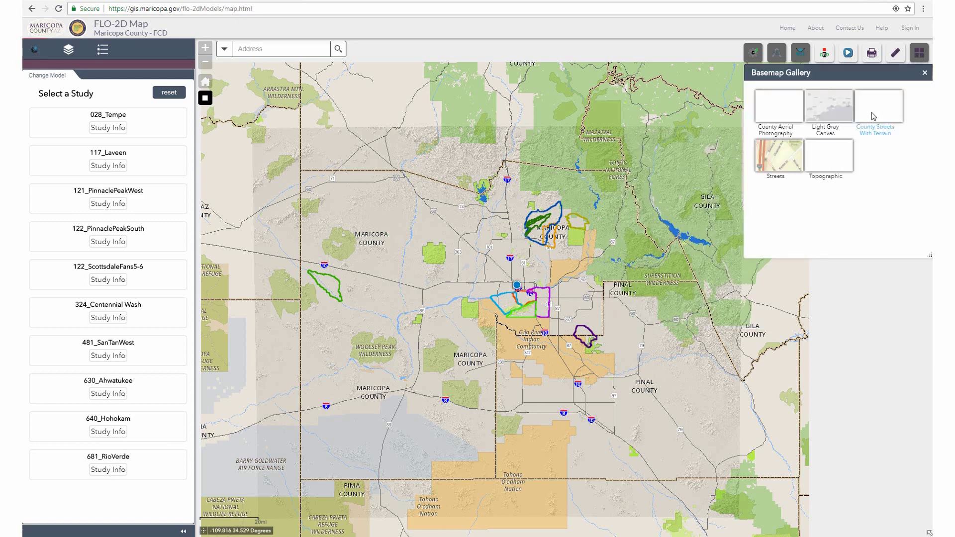
pyautogui.click(835, 115)
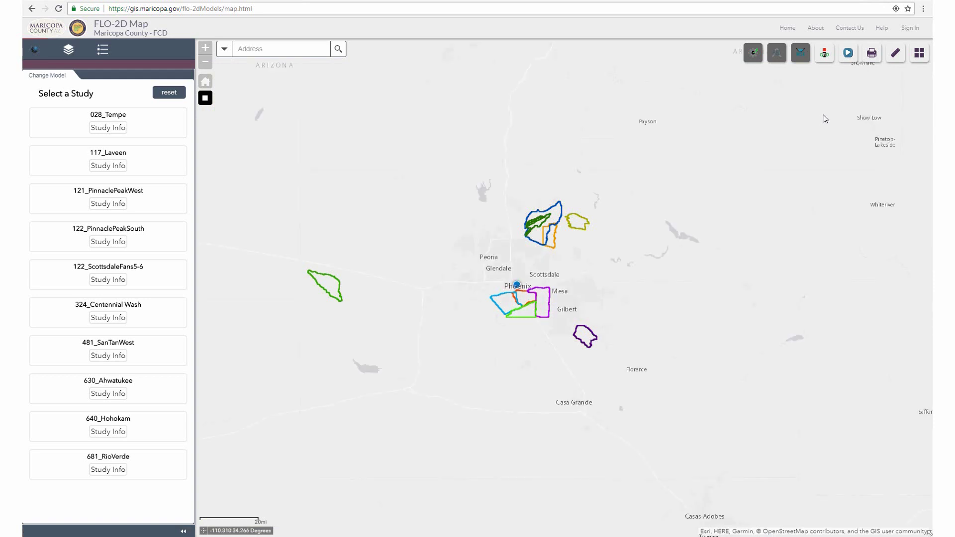
pyautogui.scroll(2, 572, 213)
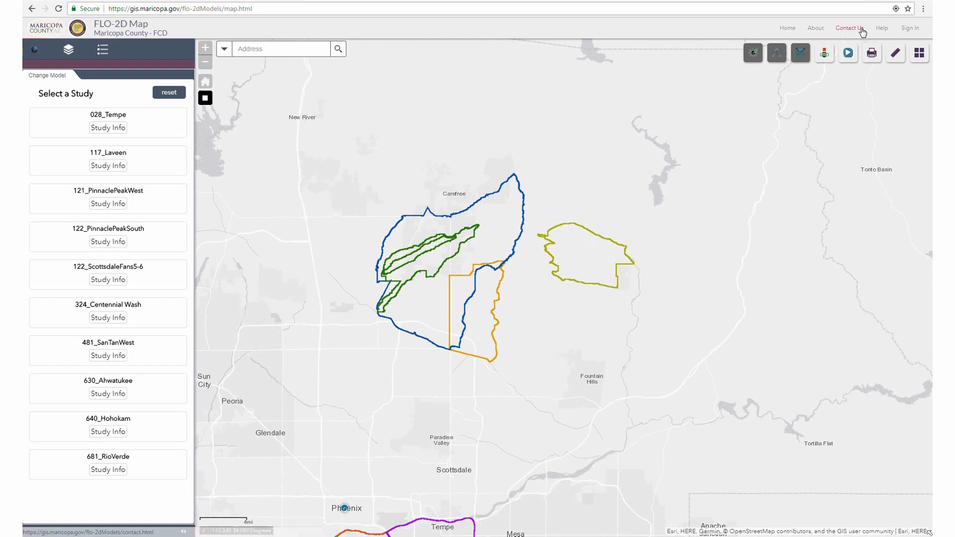
pyautogui.click(911, 28)
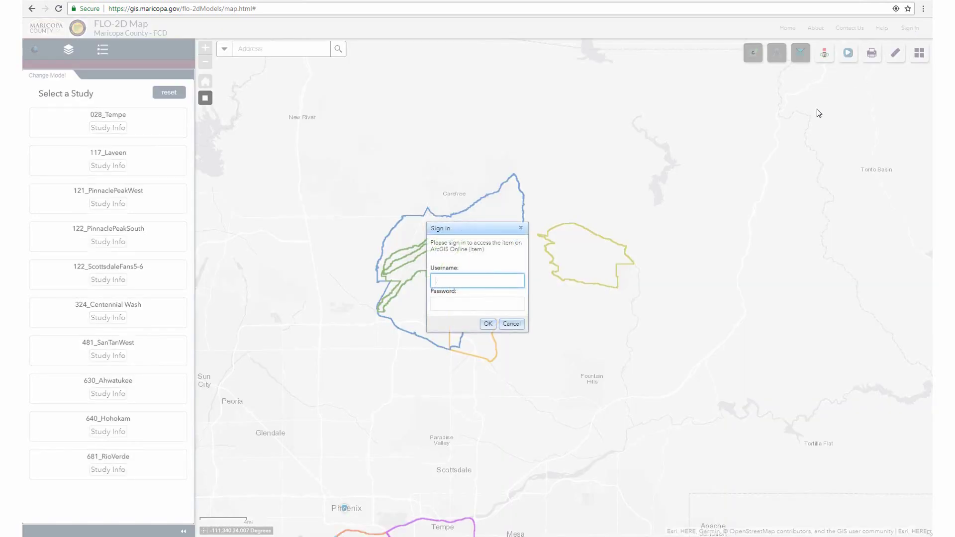
pyautogui.click(521, 229)
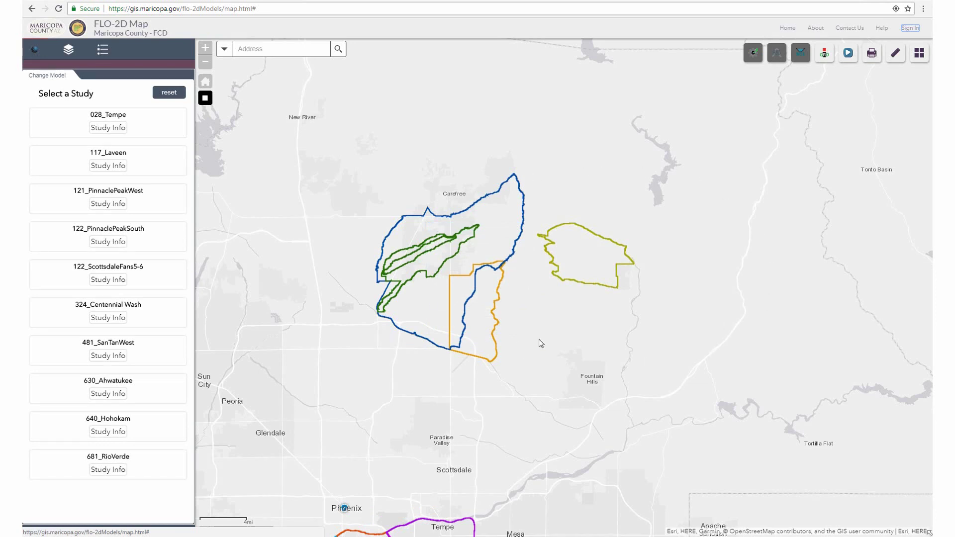
# - Pan over Phoenix and read coordinates near Avondale and in Laveen, identifying study 117_Laveen
pyautogui.moveTo(279, 434); pyautogui.dragTo(634, 307)
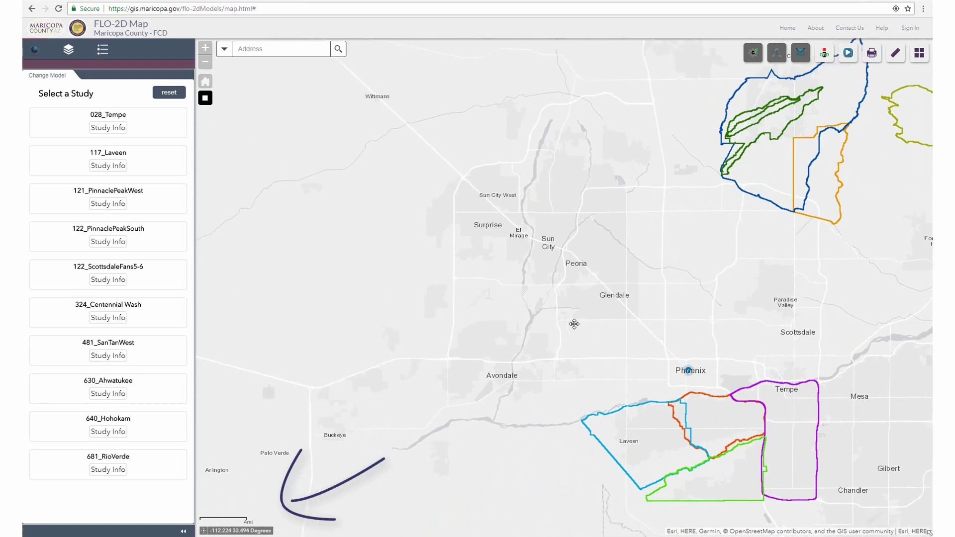
pyautogui.moveTo(574, 324); pyautogui.dragTo(454, 247)
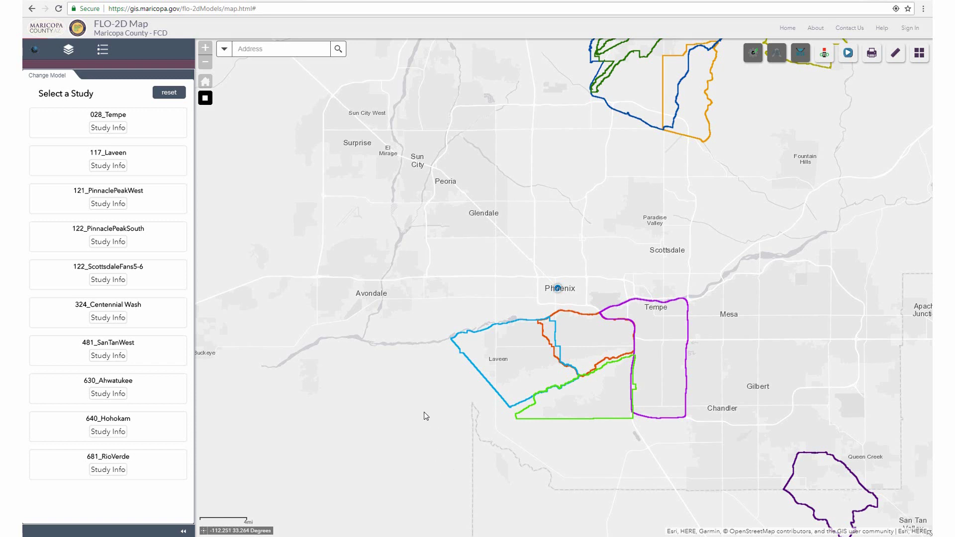
pyautogui.click(204, 532)
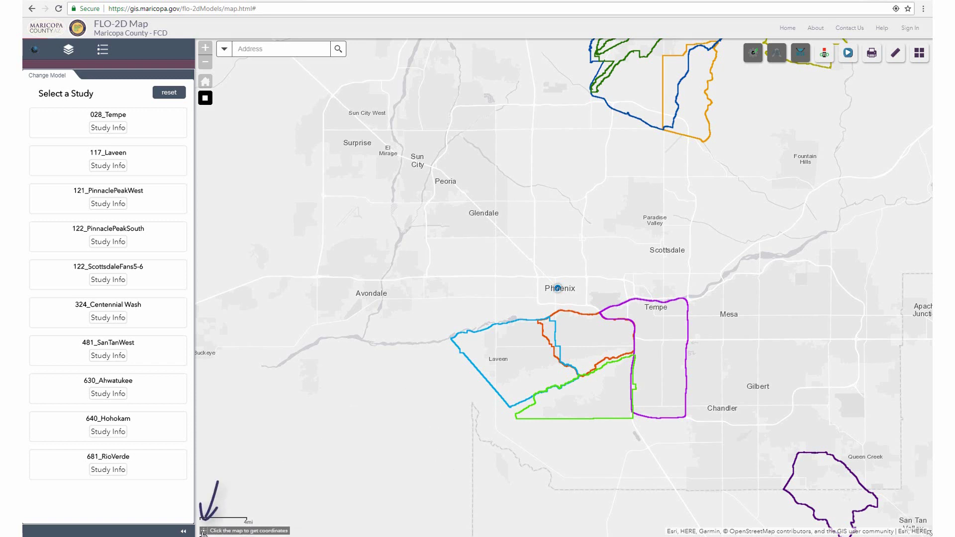
pyautogui.click(365, 339)
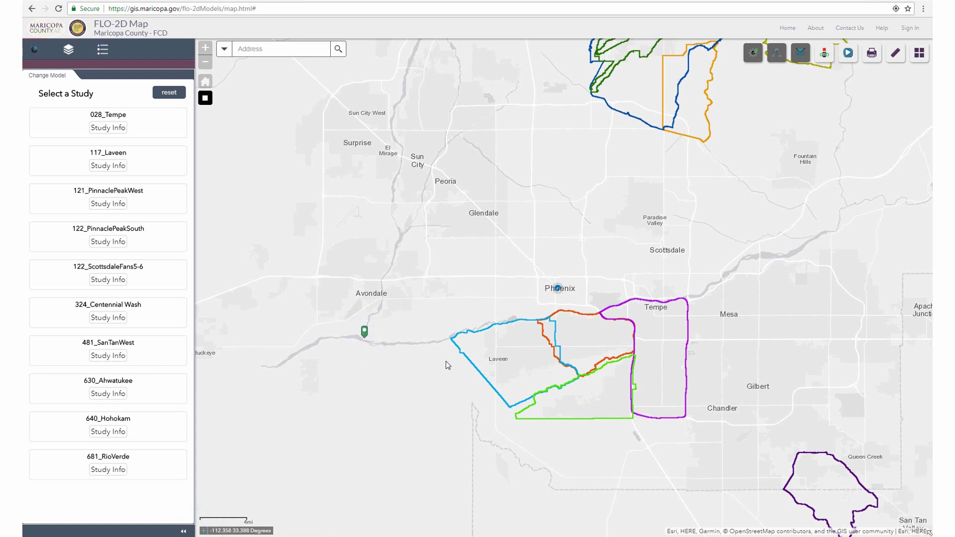
pyautogui.click(515, 392)
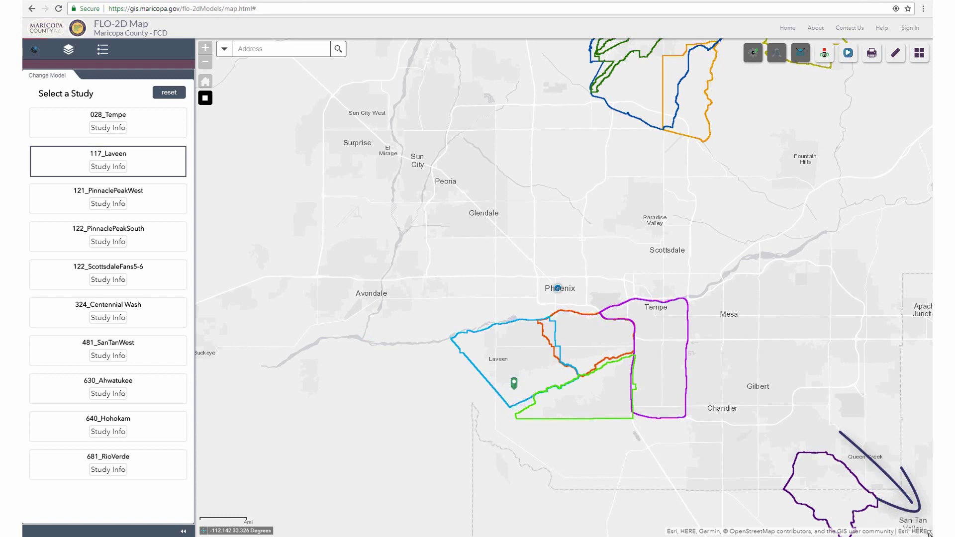
# - Toggle the overview map on and off, then pan to bring northern studies into view
pyautogui.click(929, 534)
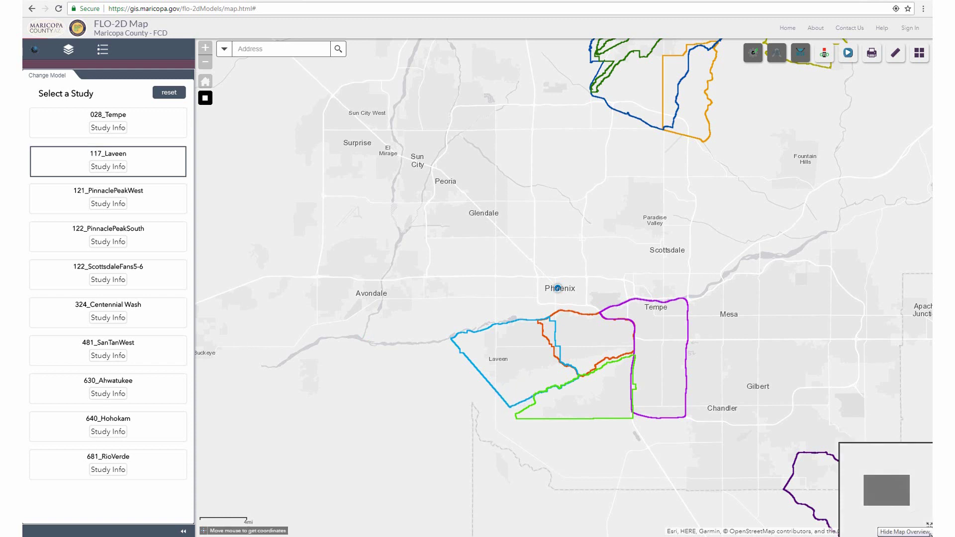
pyautogui.click(929, 534)
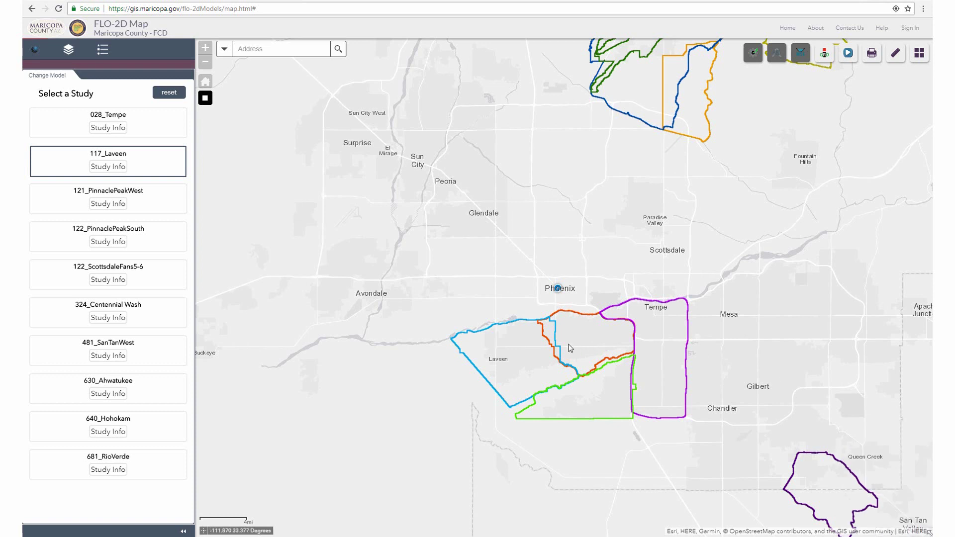
pyautogui.moveTo(537, 358); pyautogui.dragTo(438, 424)
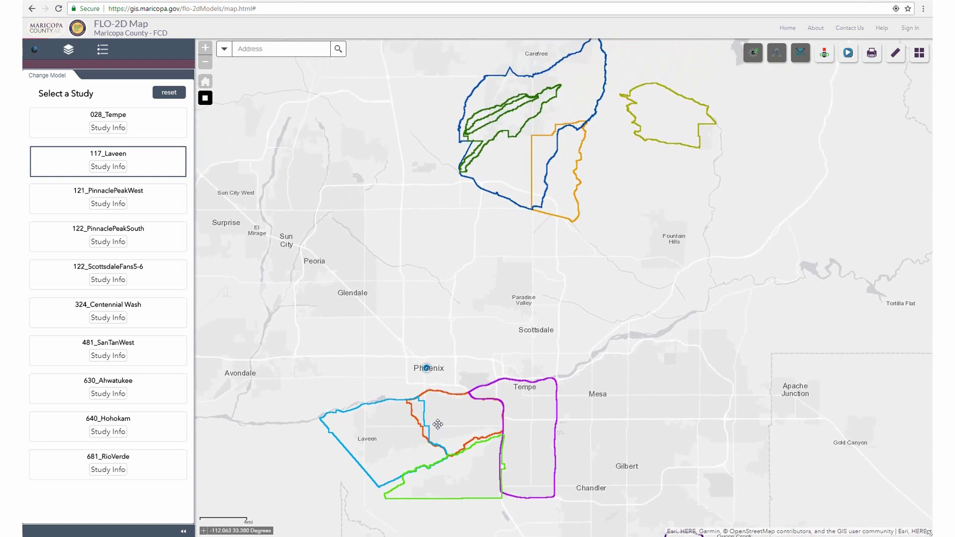
# - Query the northern overlap to find 121_PinnaclePeakWest and 122_ScottsdaleFans5-6, then close the Multiple Studies popup
pyautogui.click(505, 190)
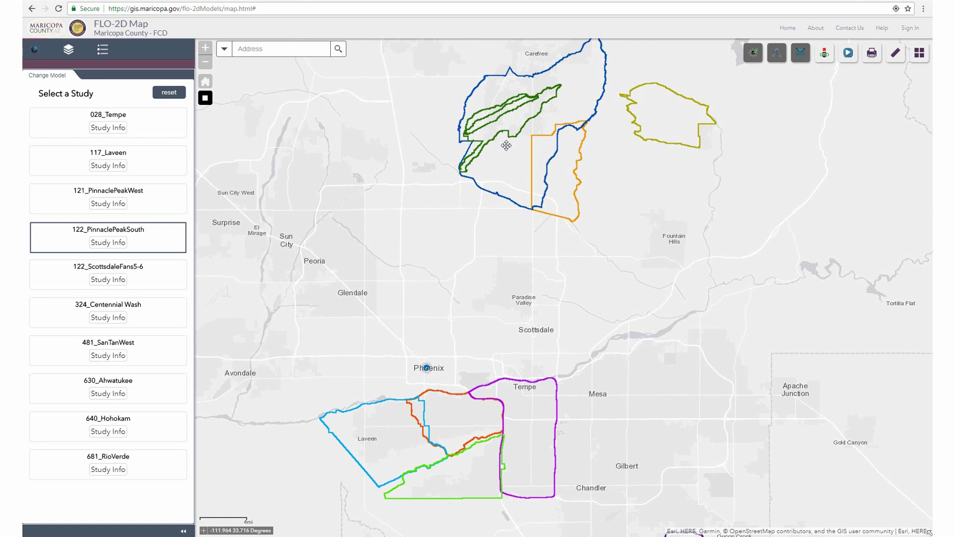
pyautogui.click(512, 116)
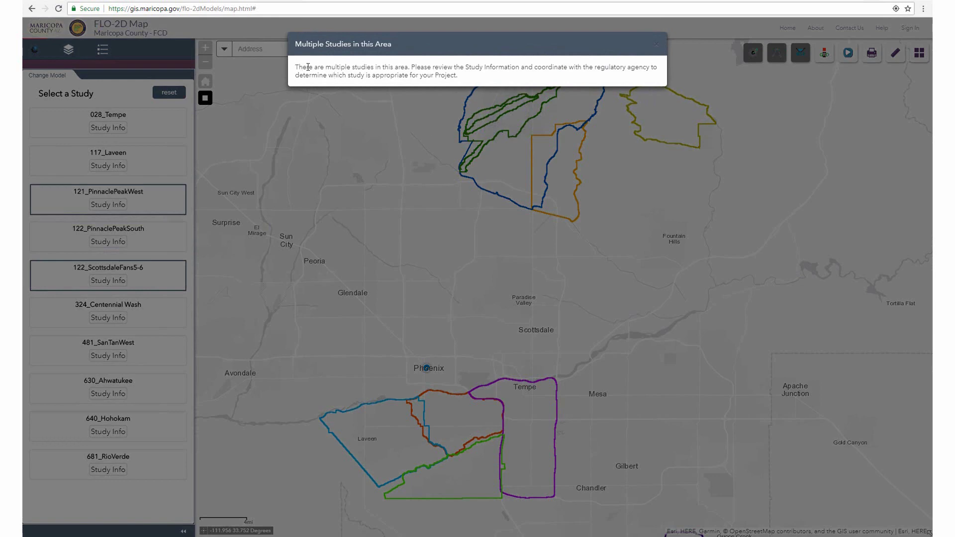
pyautogui.click(656, 44)
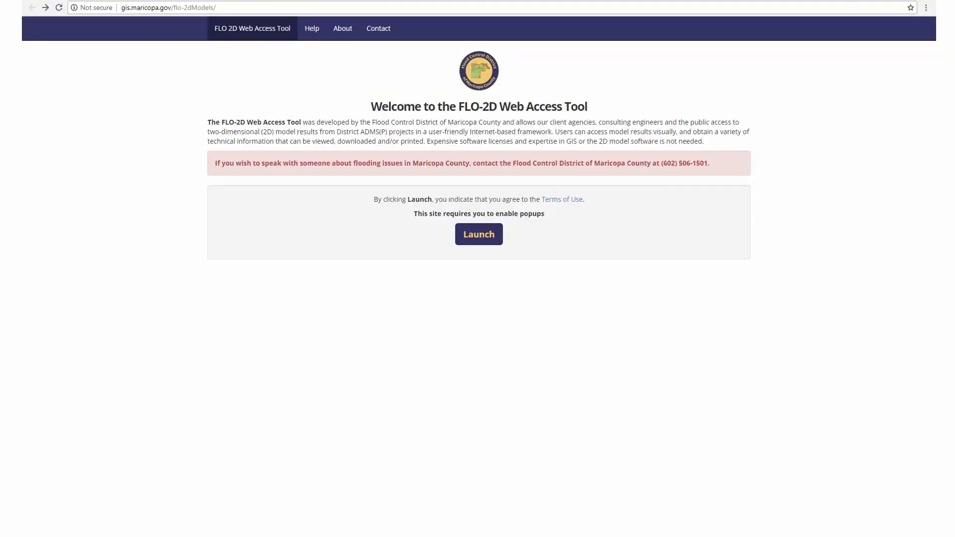